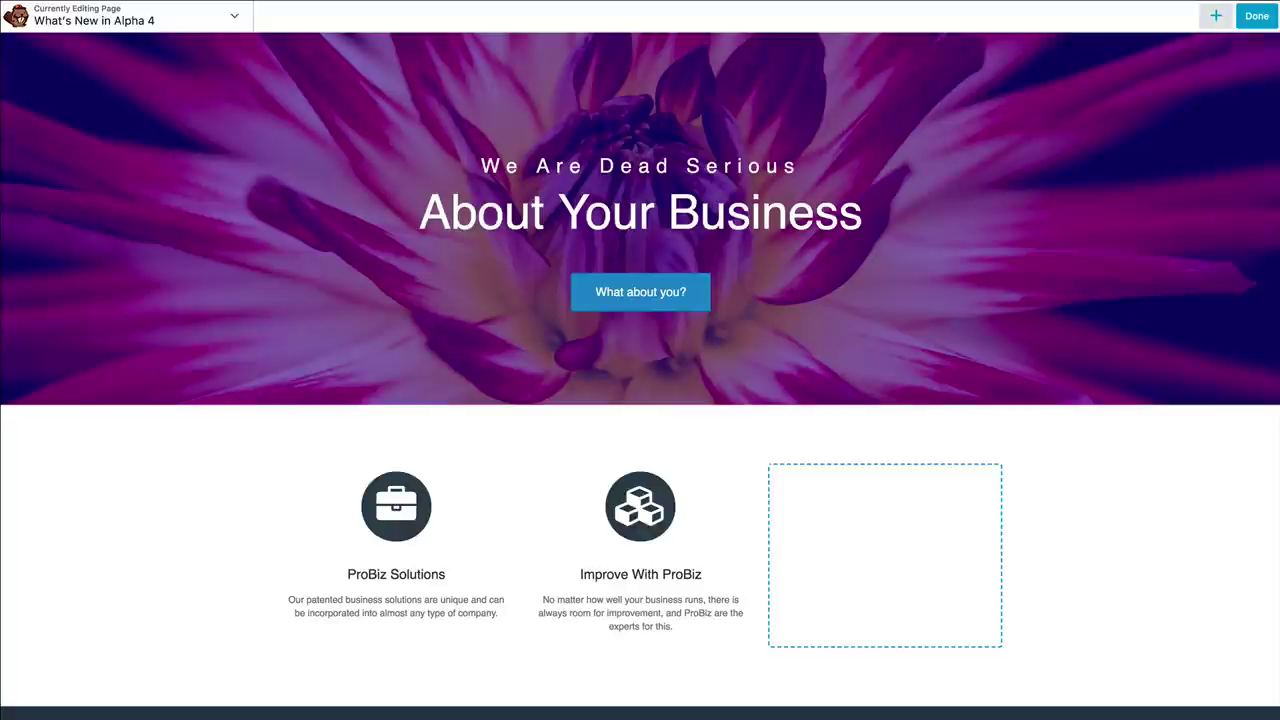
Open the hero button's settings, move the panel aside, and close it without changes
mouse_move(751, 292)
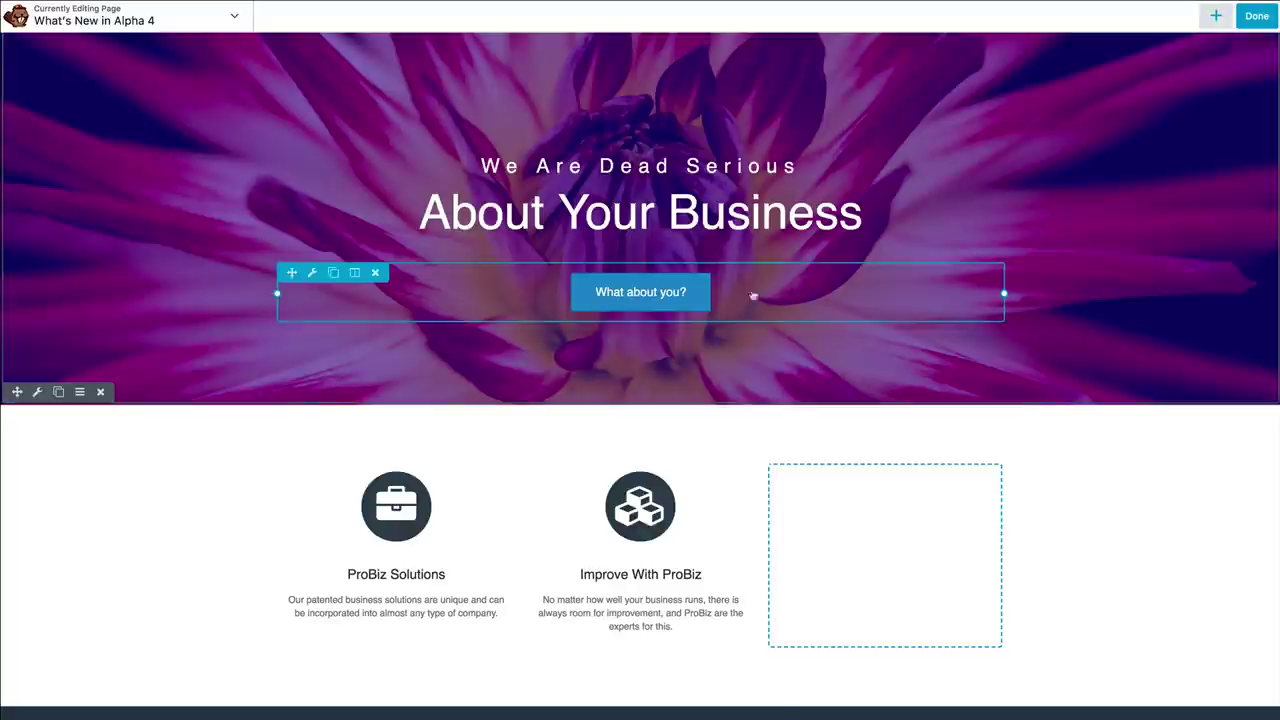
left_click(650, 295)
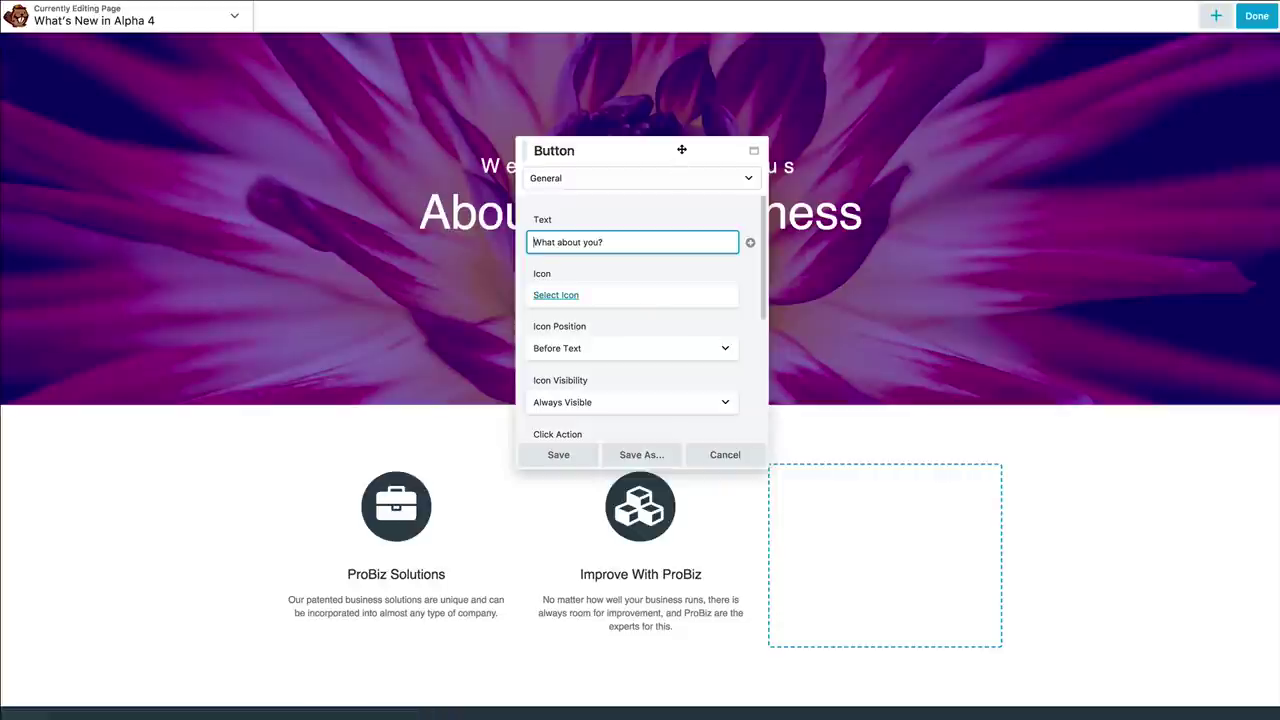
left_click_drag(682, 149, 225, 67)
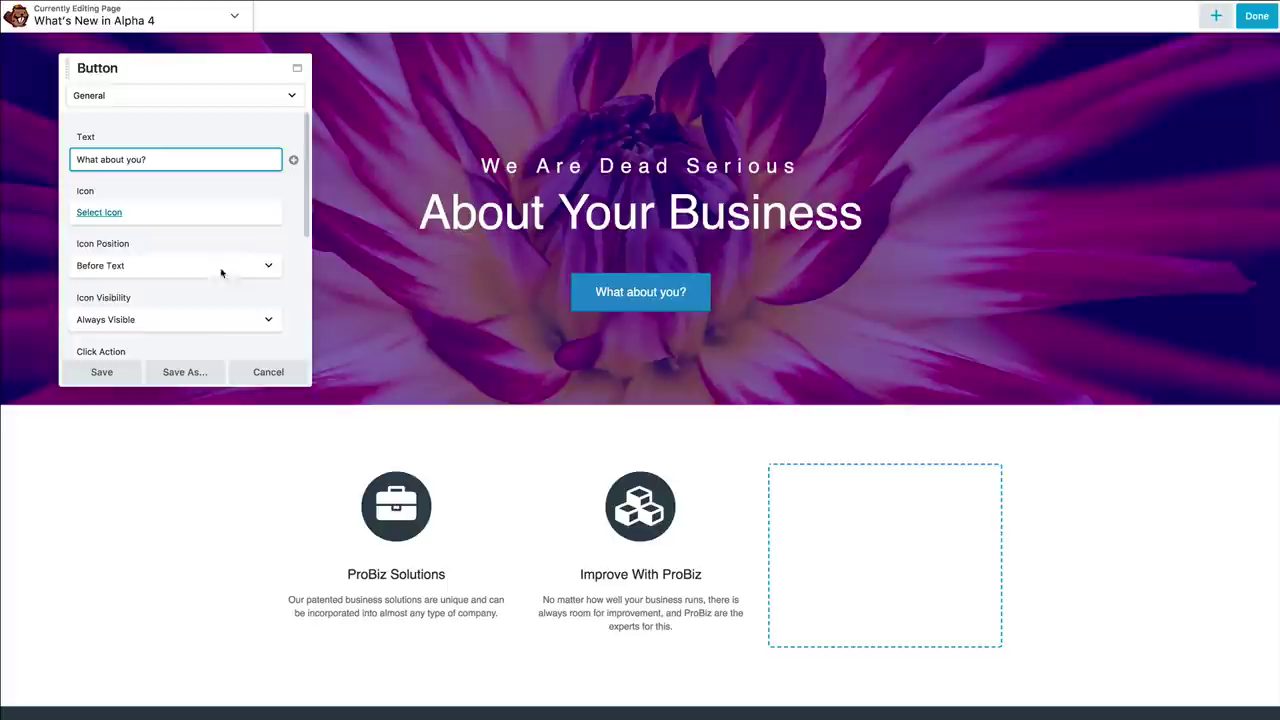
left_click(125, 368)
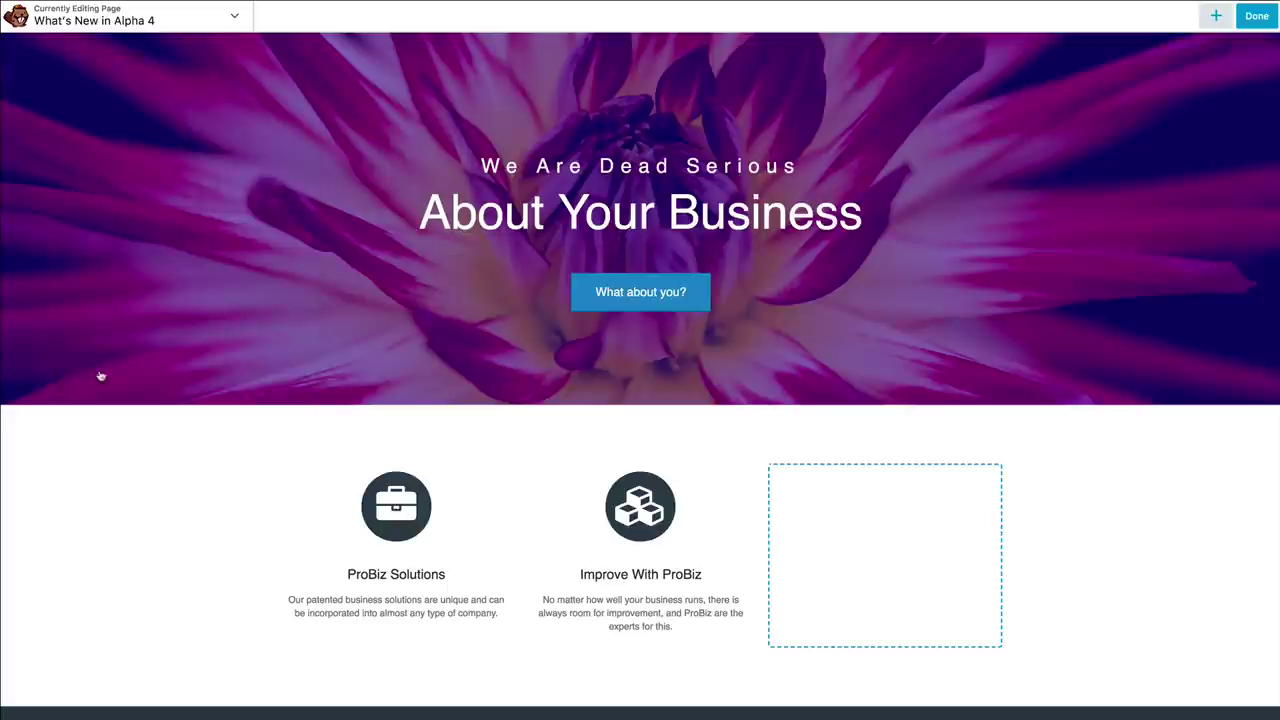
Open and save the Improve With ProBiz icon settings, then select the ProBiz Solutions icon
left_click(640, 527)
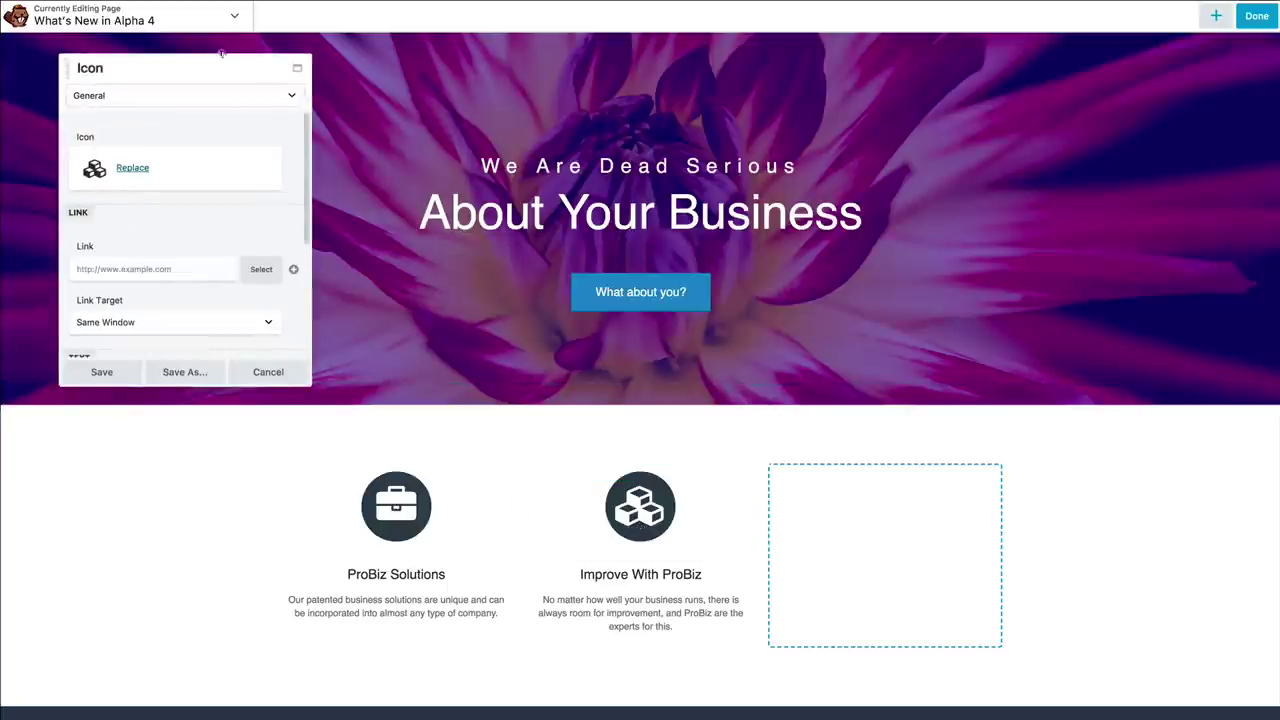
left_click_drag(154, 71, 1075, 241)
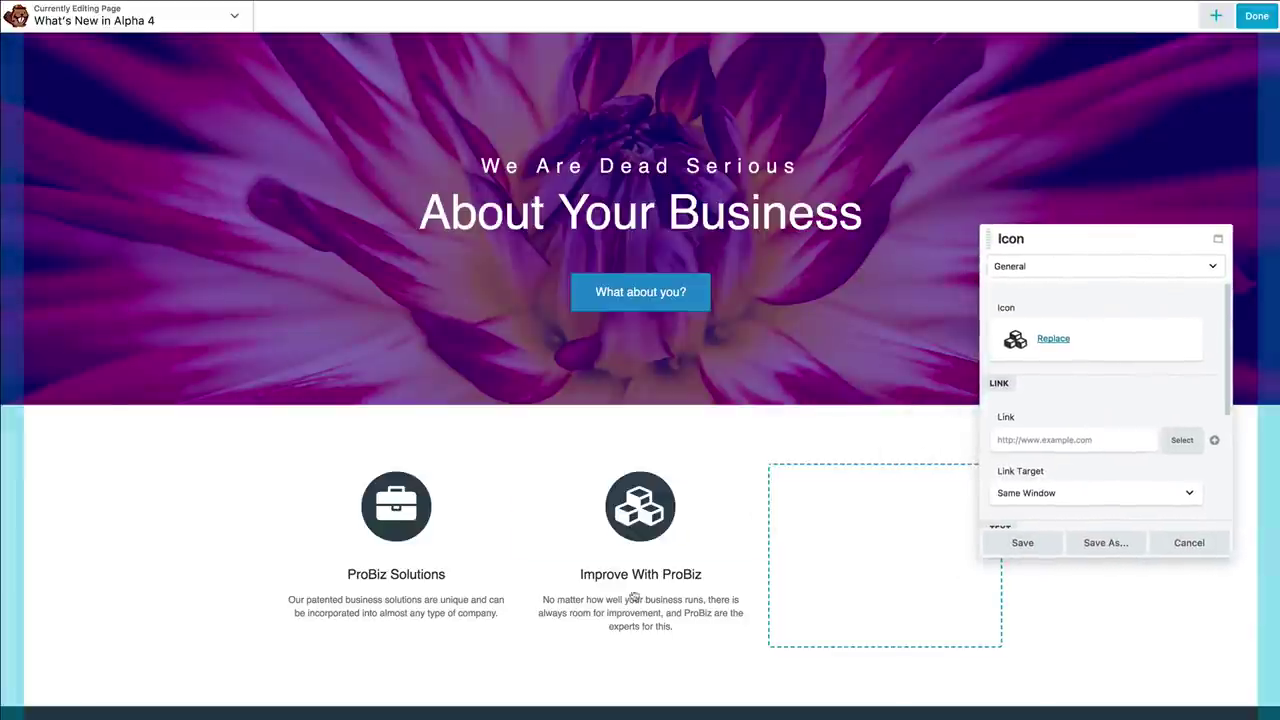
left_click(1010, 542)
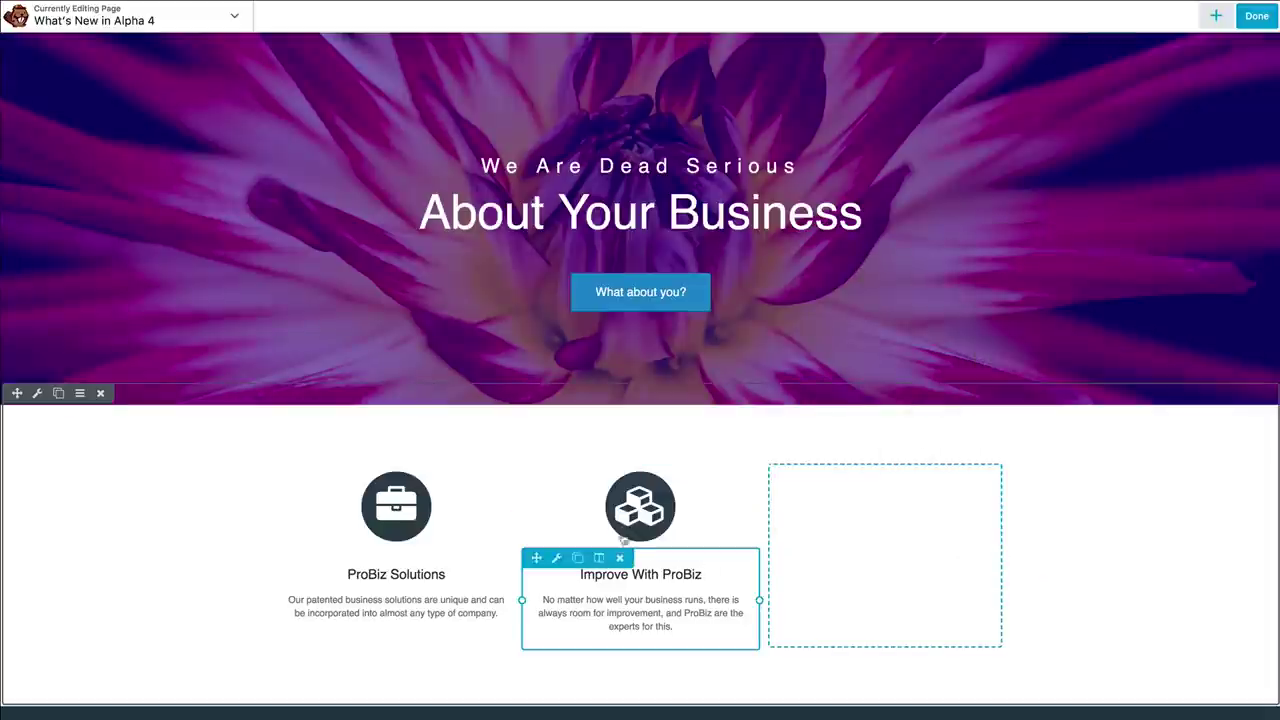
left_click(436, 514)
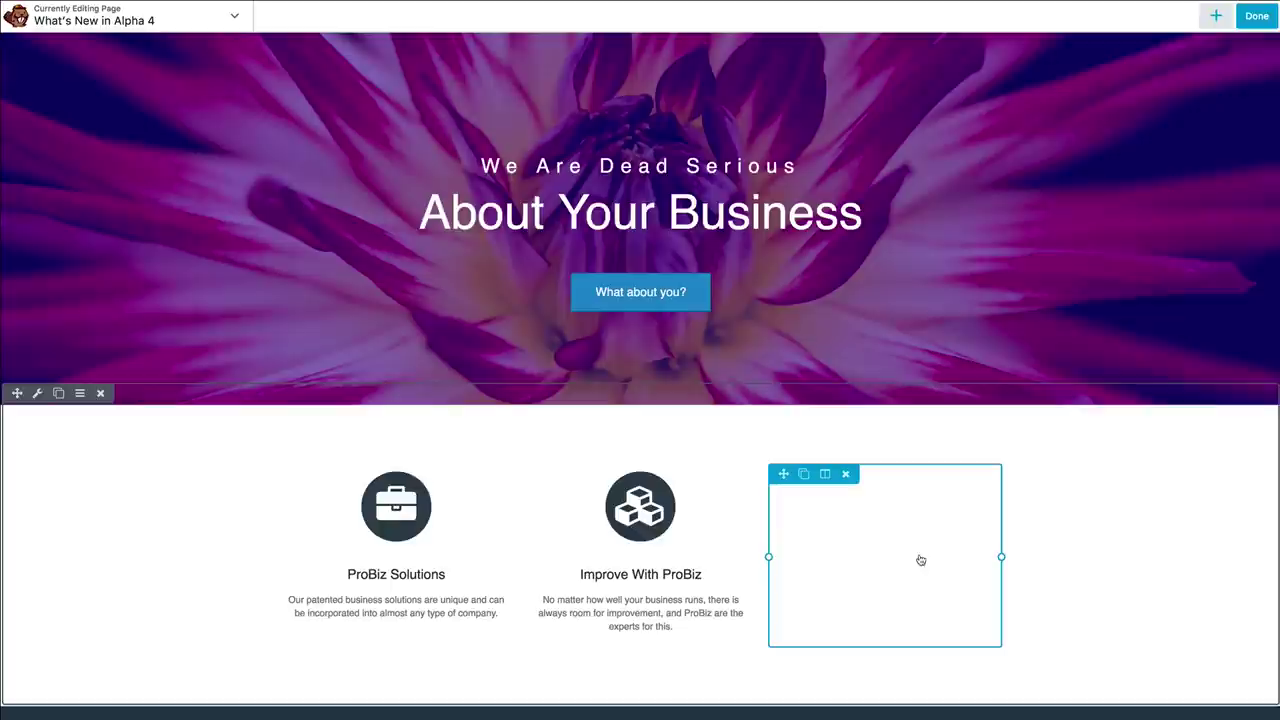
Open the empty third column's settings, enlarge the panel, move it upper left, and save
left_click(931, 558)
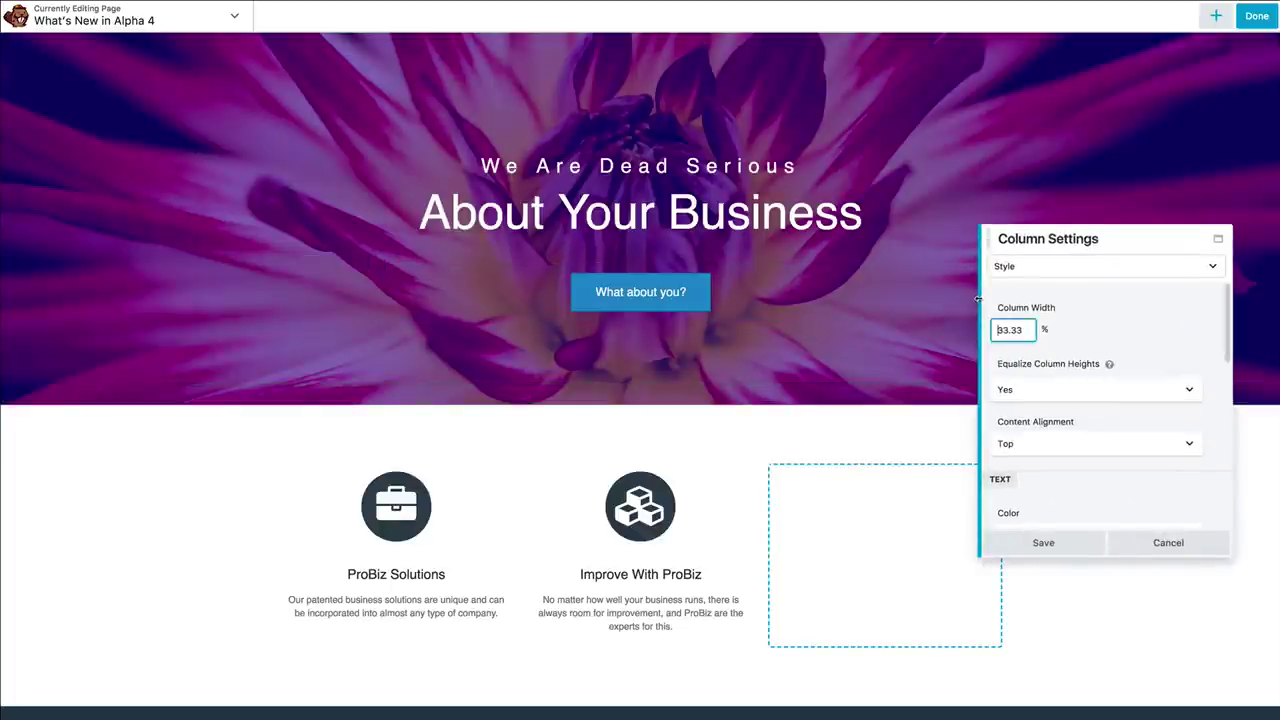
left_click_drag(980, 300, 622, 291)
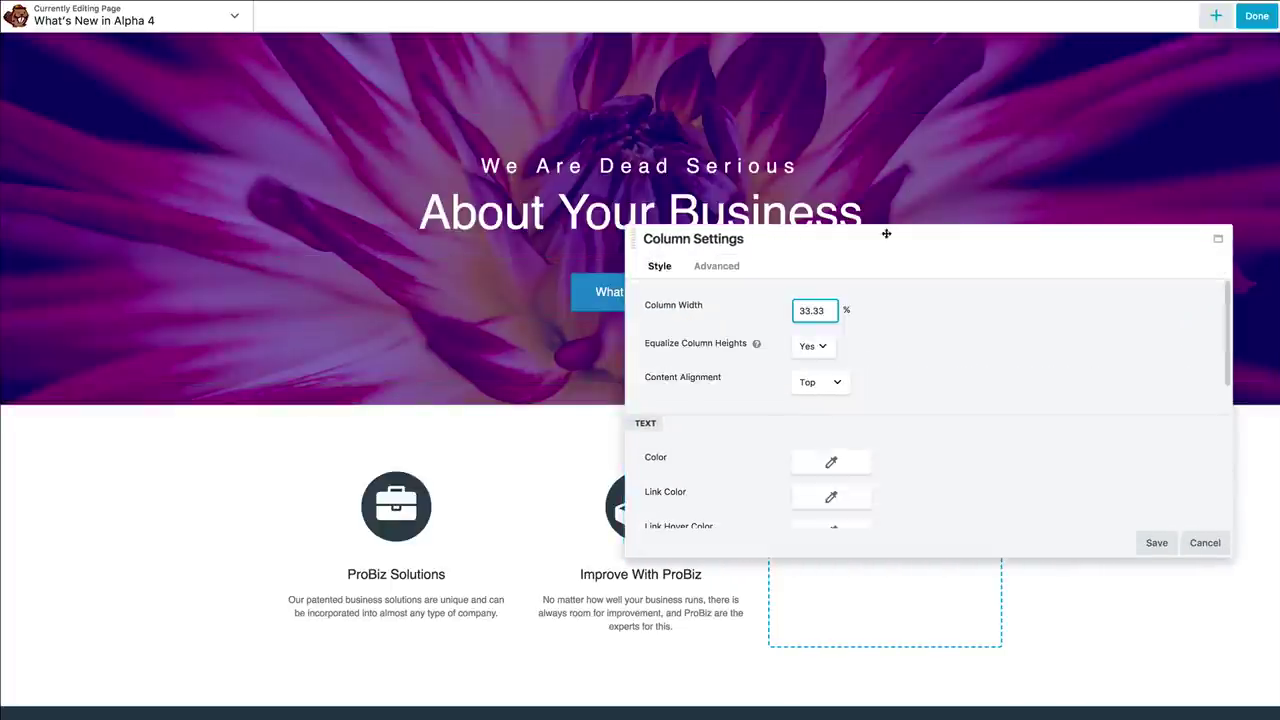
left_click_drag(886, 229, 331, 91)
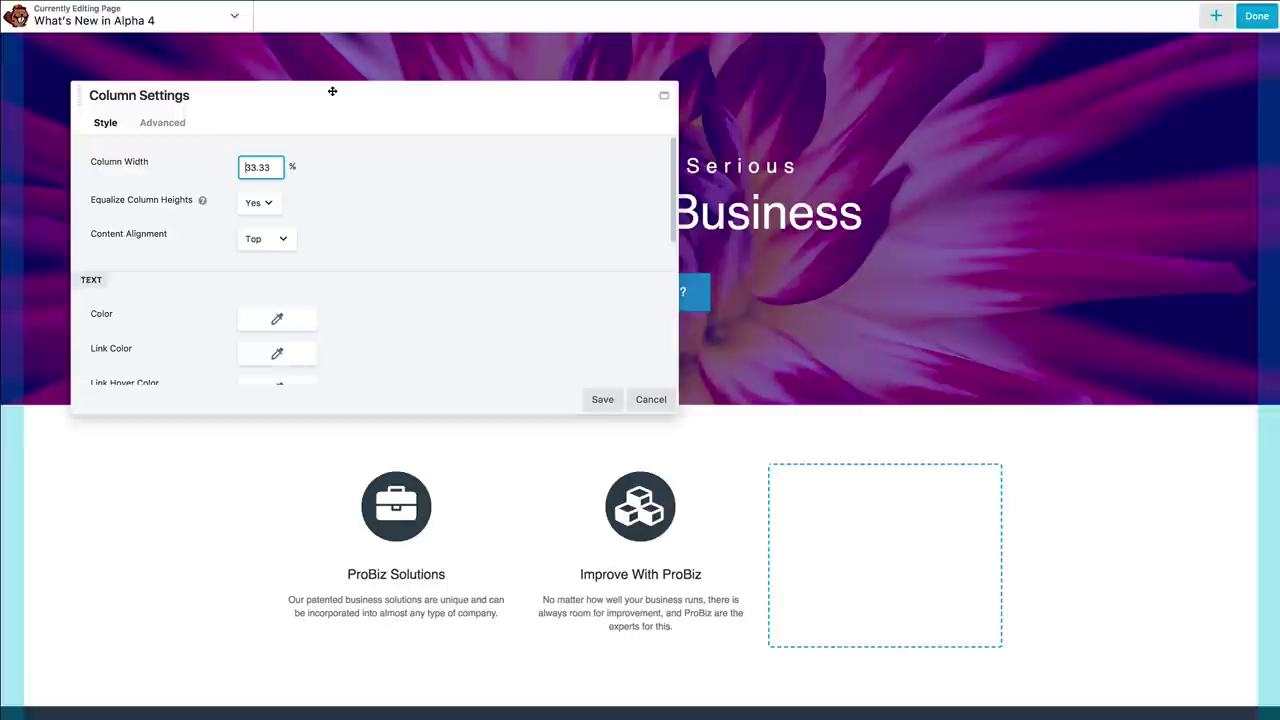
left_click(612, 404)
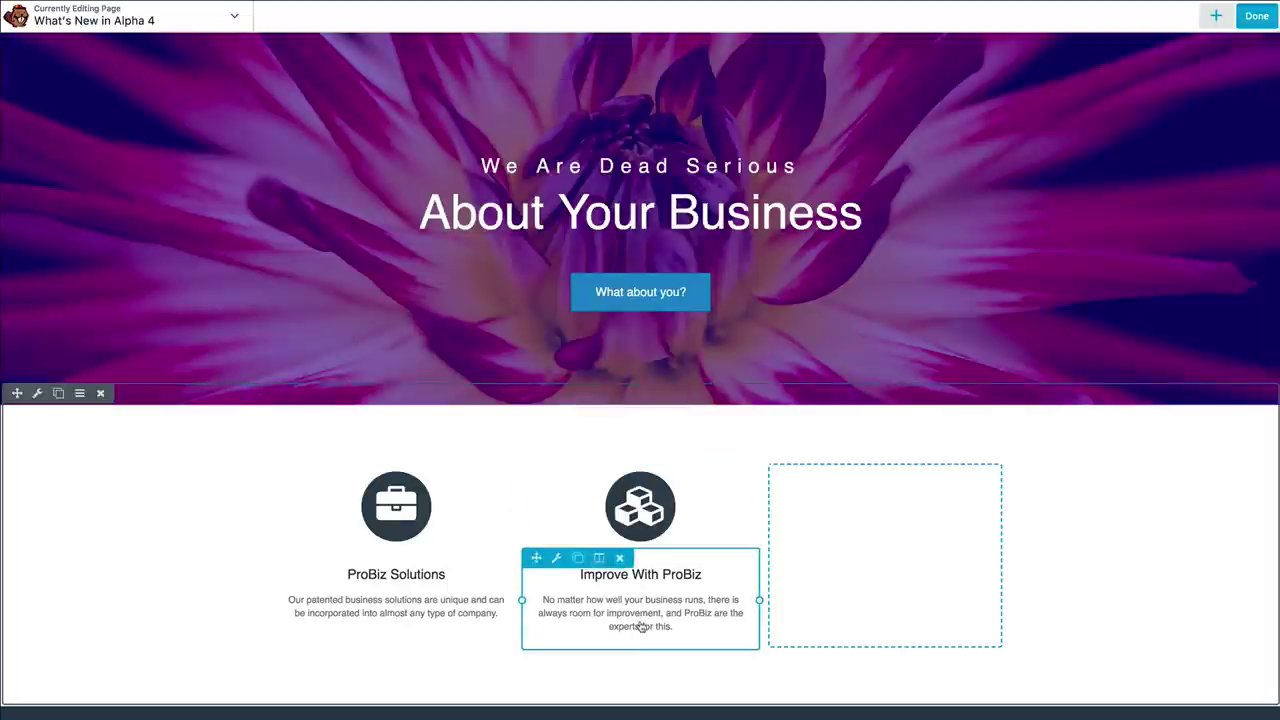
Open the Improve With ProBiz text editor, resize it, move it right, and save
left_click(641, 626)
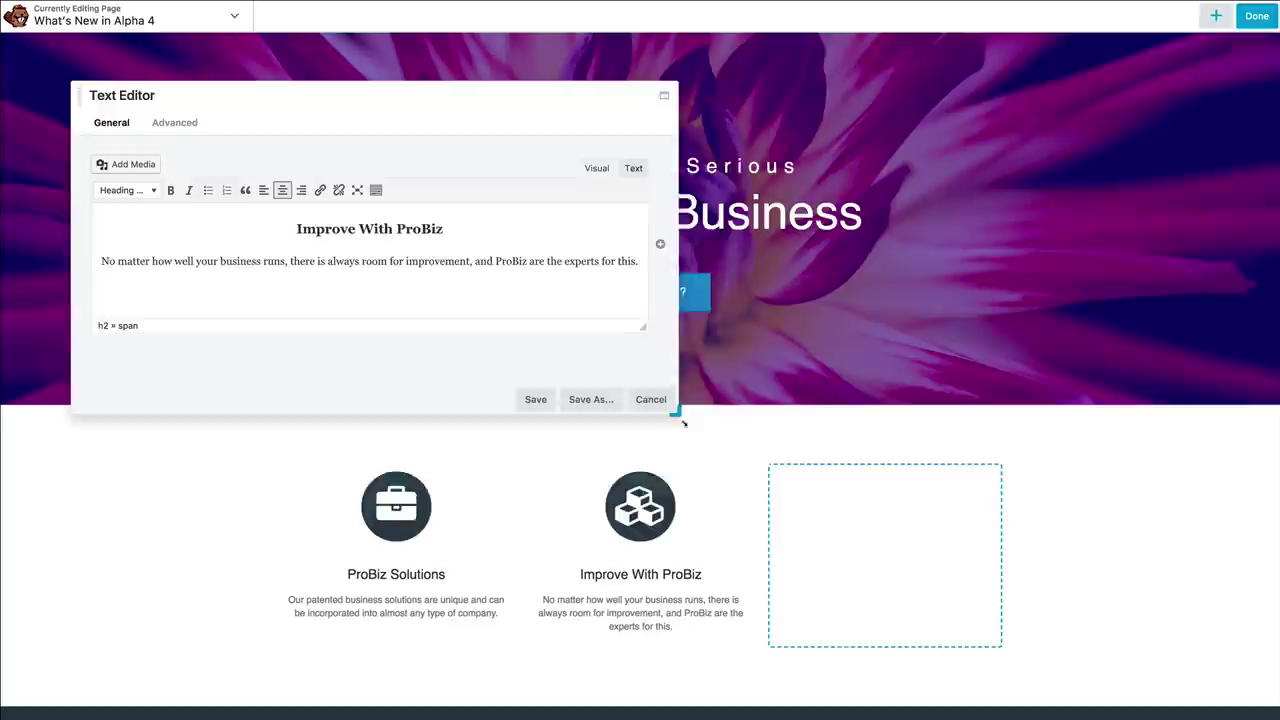
left_click_drag(677, 413, 735, 525)
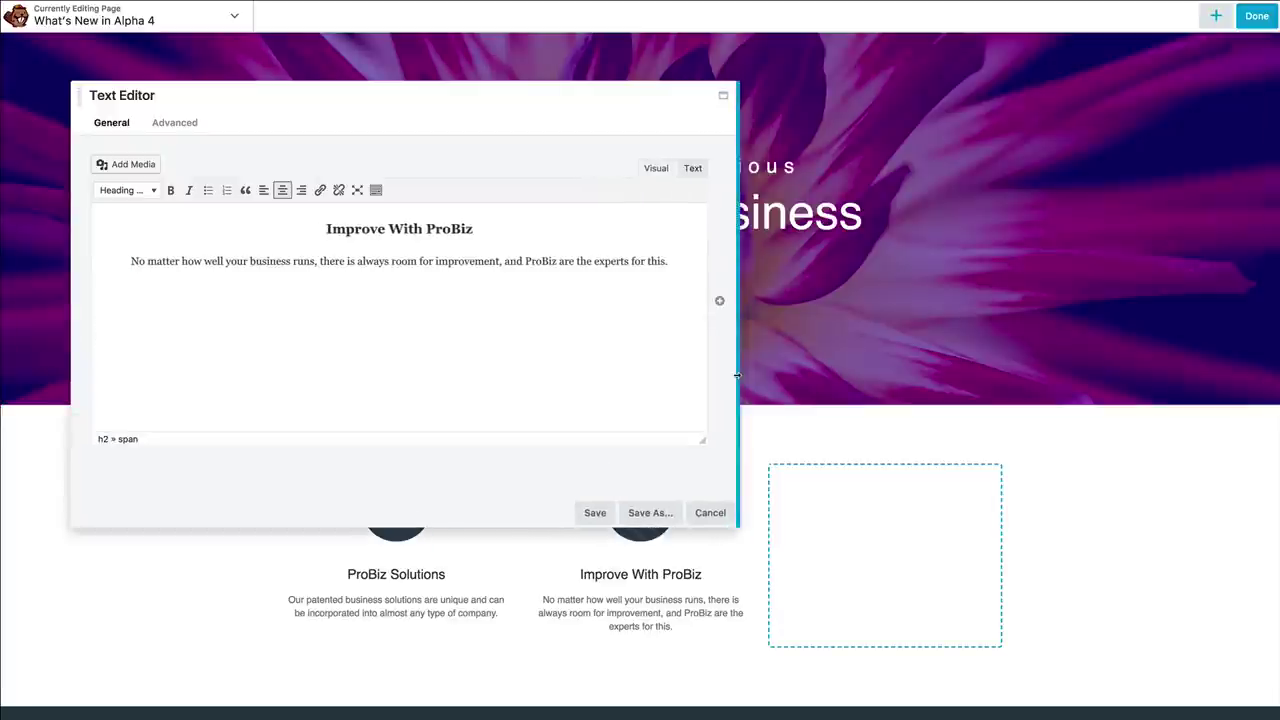
left_click_drag(737, 360, 265, 360)
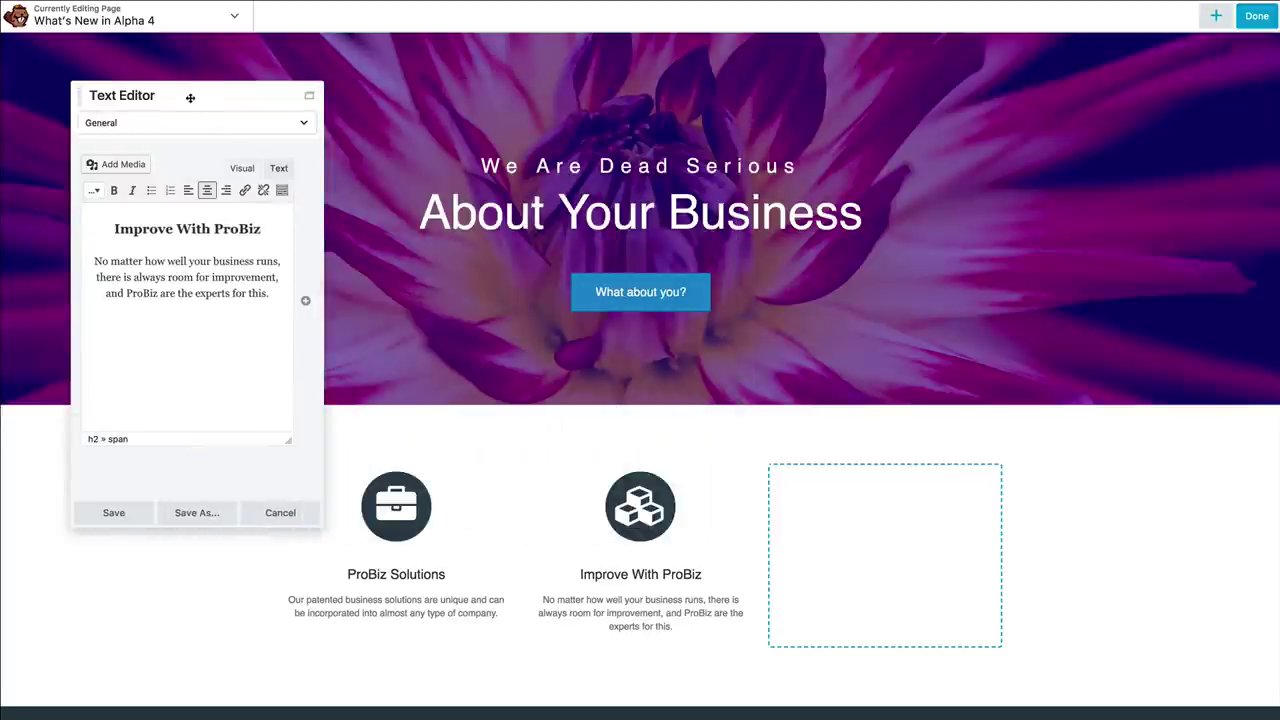
left_click_drag(189, 94, 931, 149)
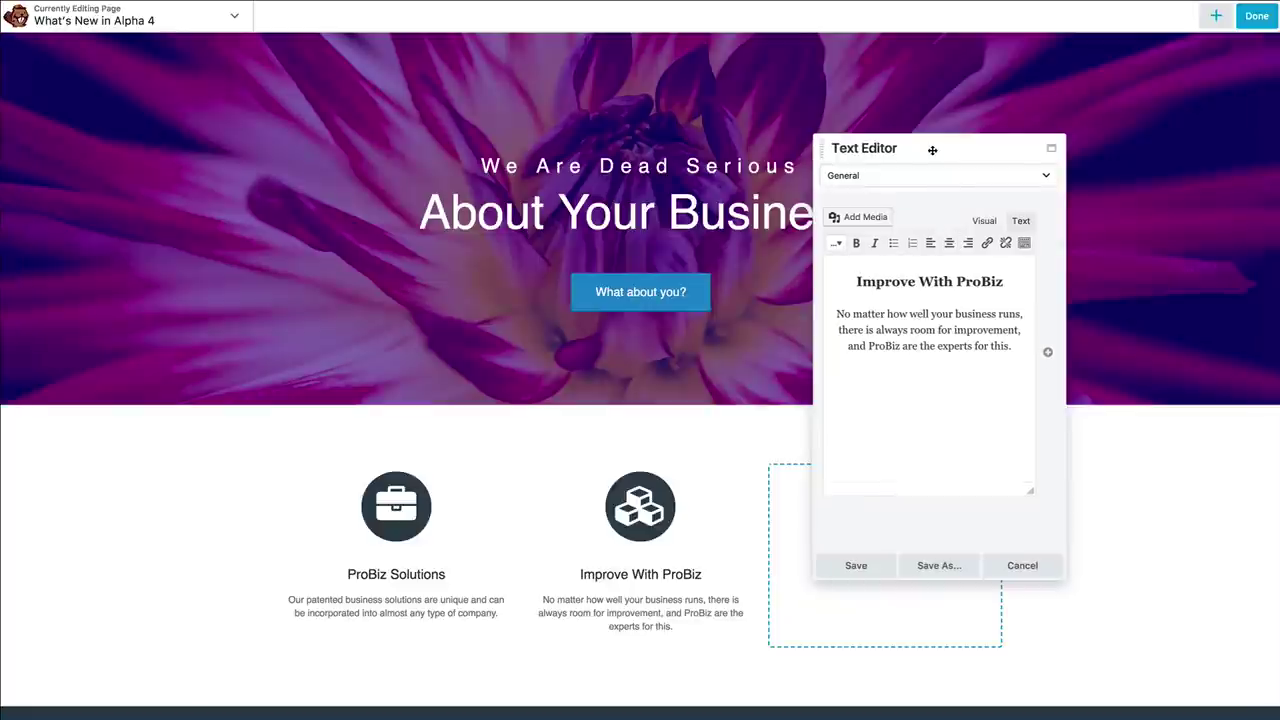
left_click(866, 566)
Open the column settings, move them left, and drag the third column's left edge
left_click(868, 568)
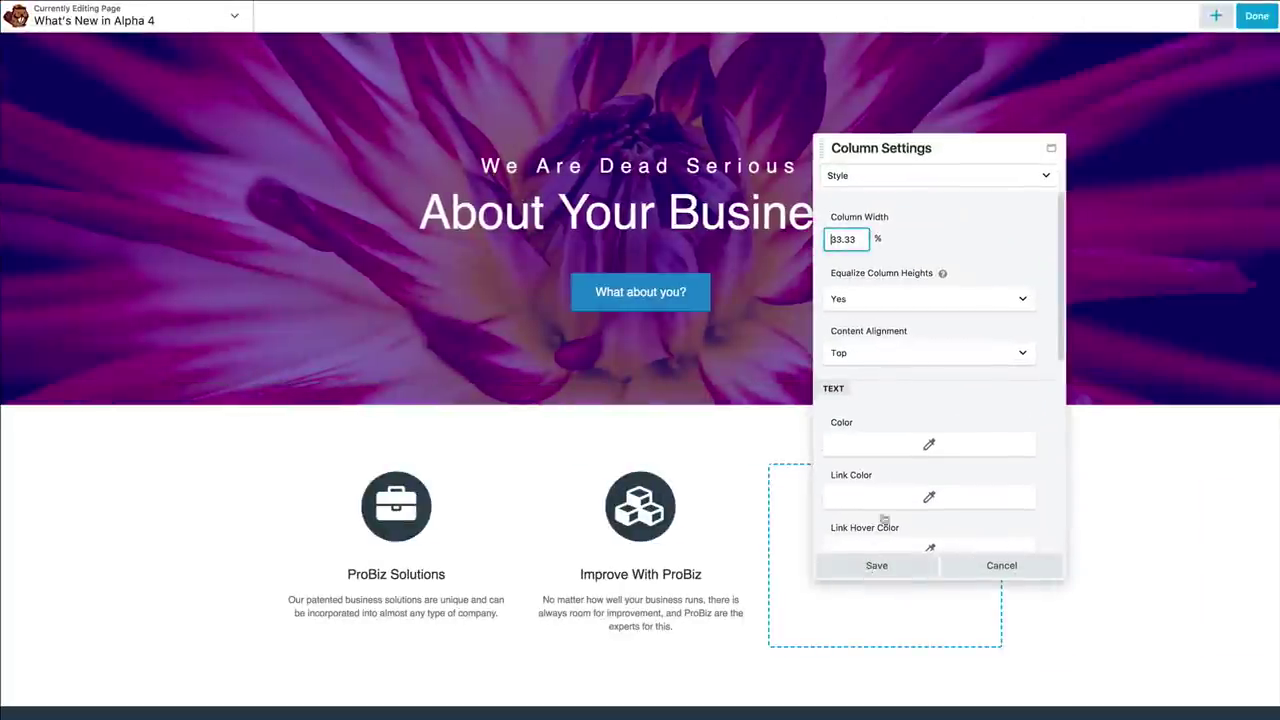
left_click_drag(956, 139, 391, 143)
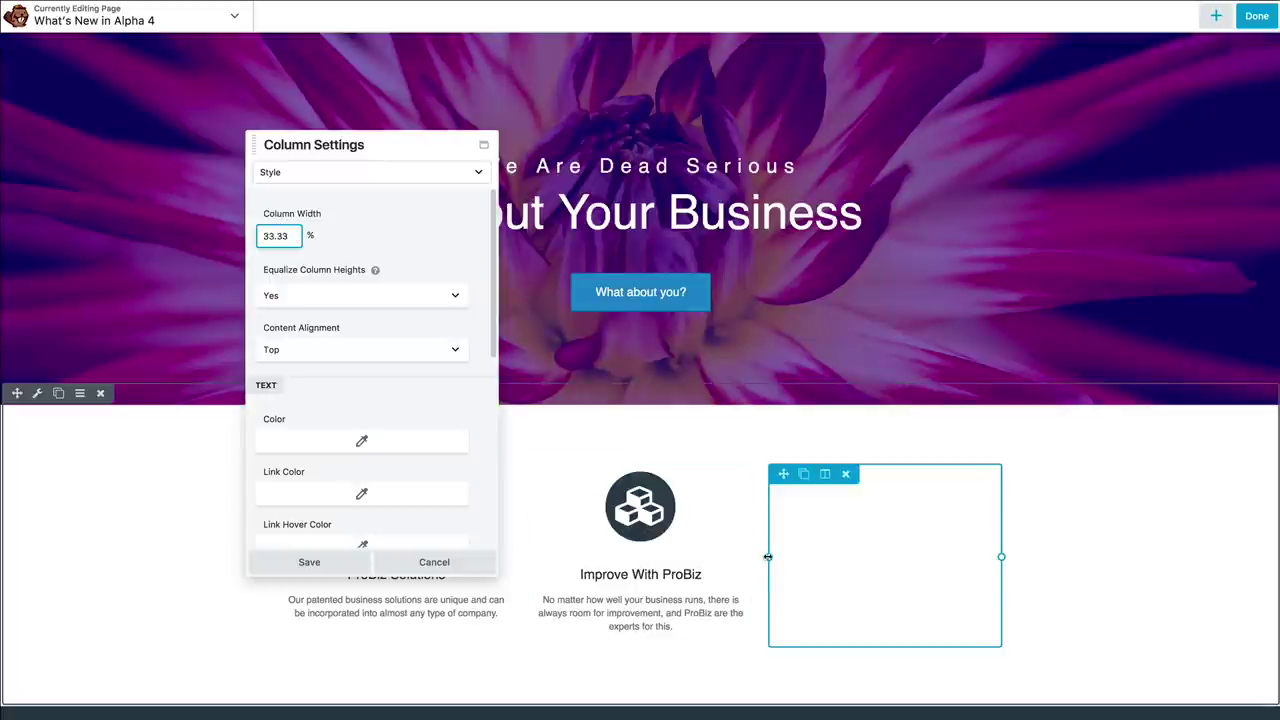
mouse_move(768, 556)
left_mouse_down()
mouse_move(709, 557)
mouse_move(842, 549)
mouse_move(703, 549)
mouse_move(772, 549)
left_mouse_up()
Open the middle column's settings and drag its edge to widen it to 38.79%
left_click(626, 599)
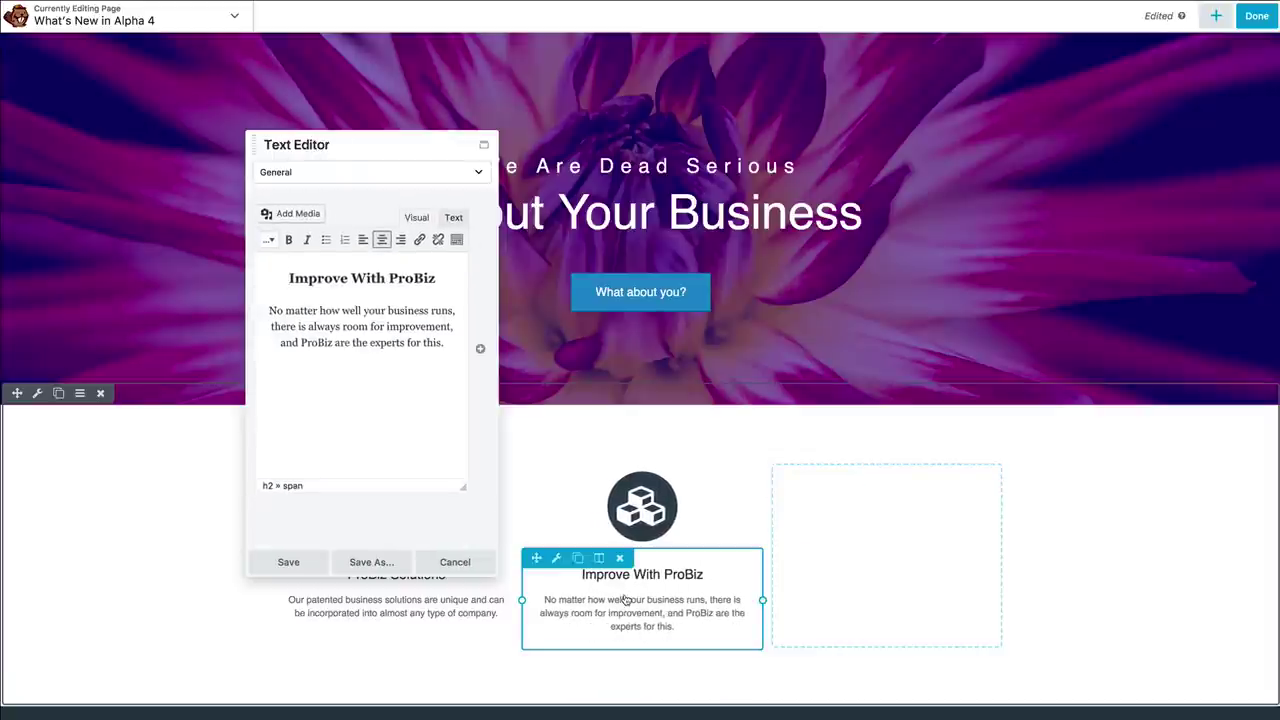
mouse_move(617, 470)
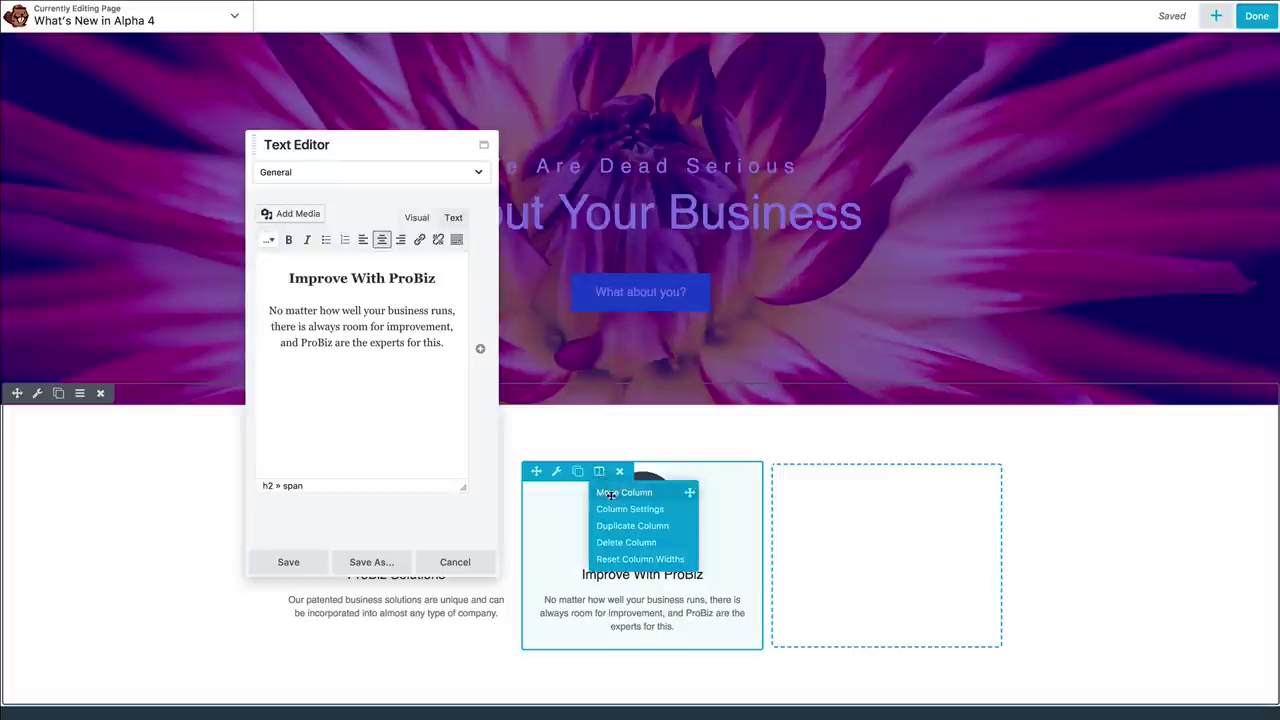
left_click(612, 515)
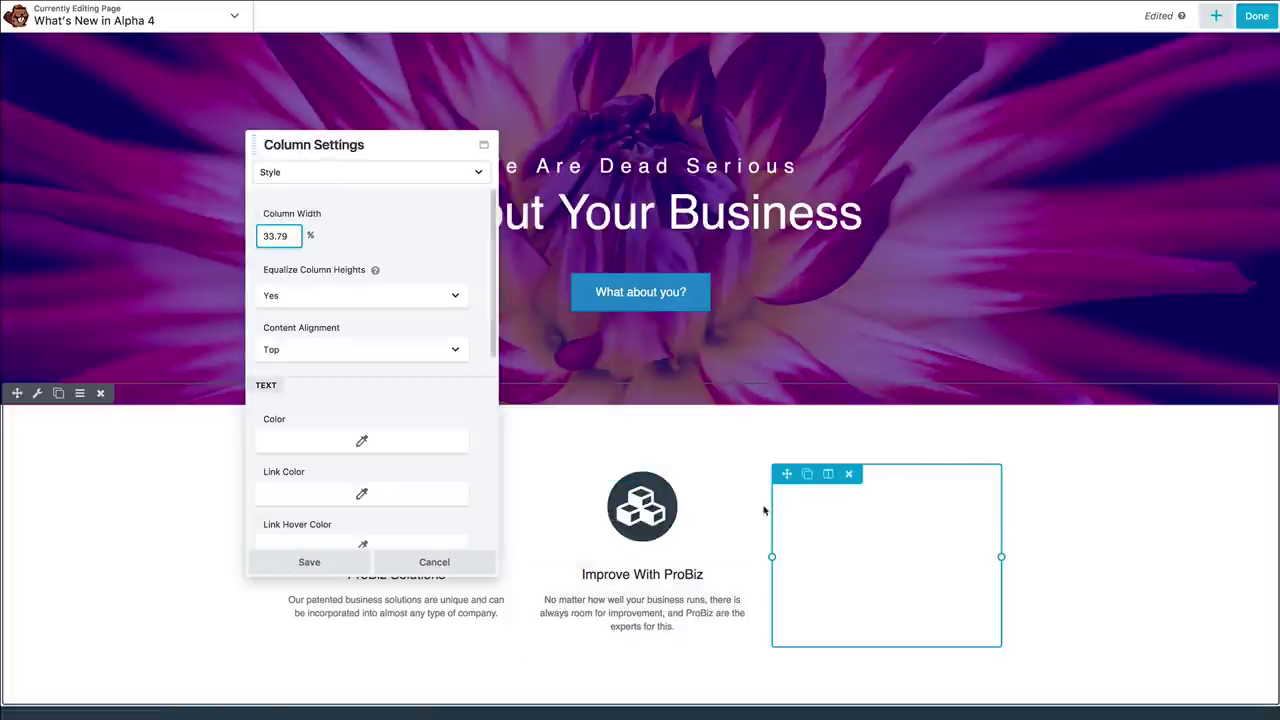
left_click_drag(757, 510, 797, 546)
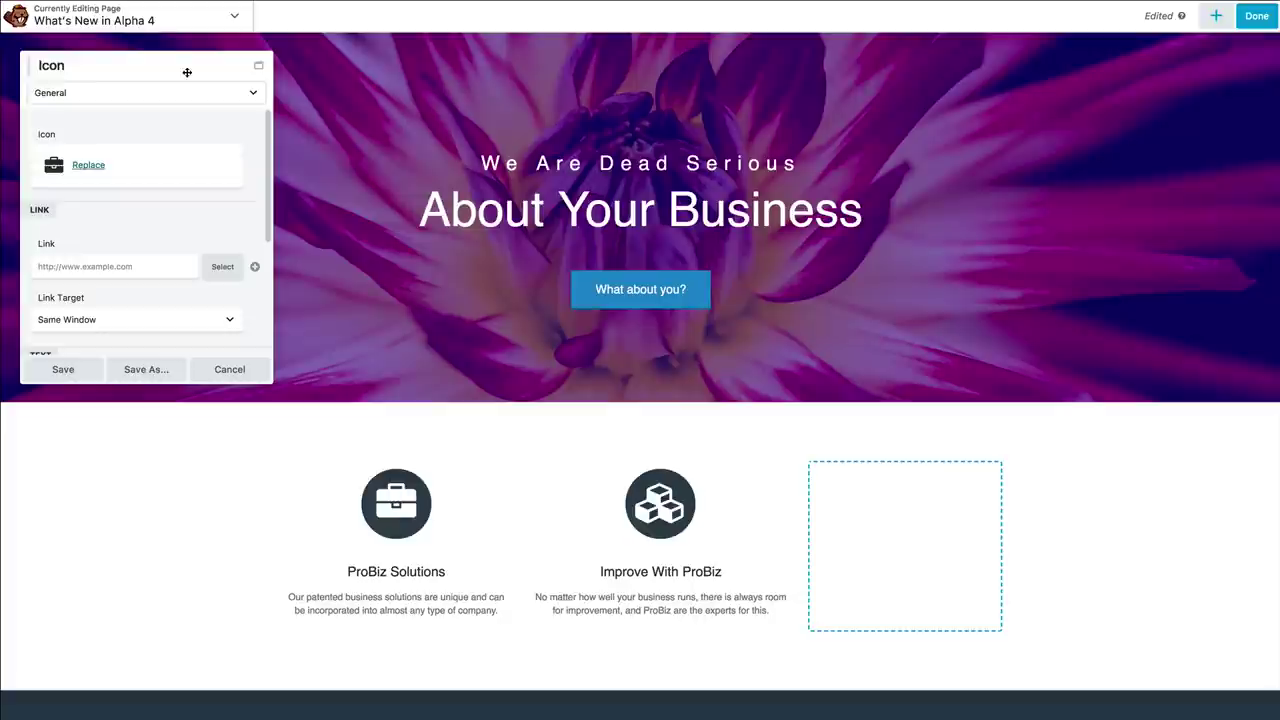
Dock the icon settings at the right edge, then cancel them without changes to show the page
left_click_drag(161, 65, 1264, 252)
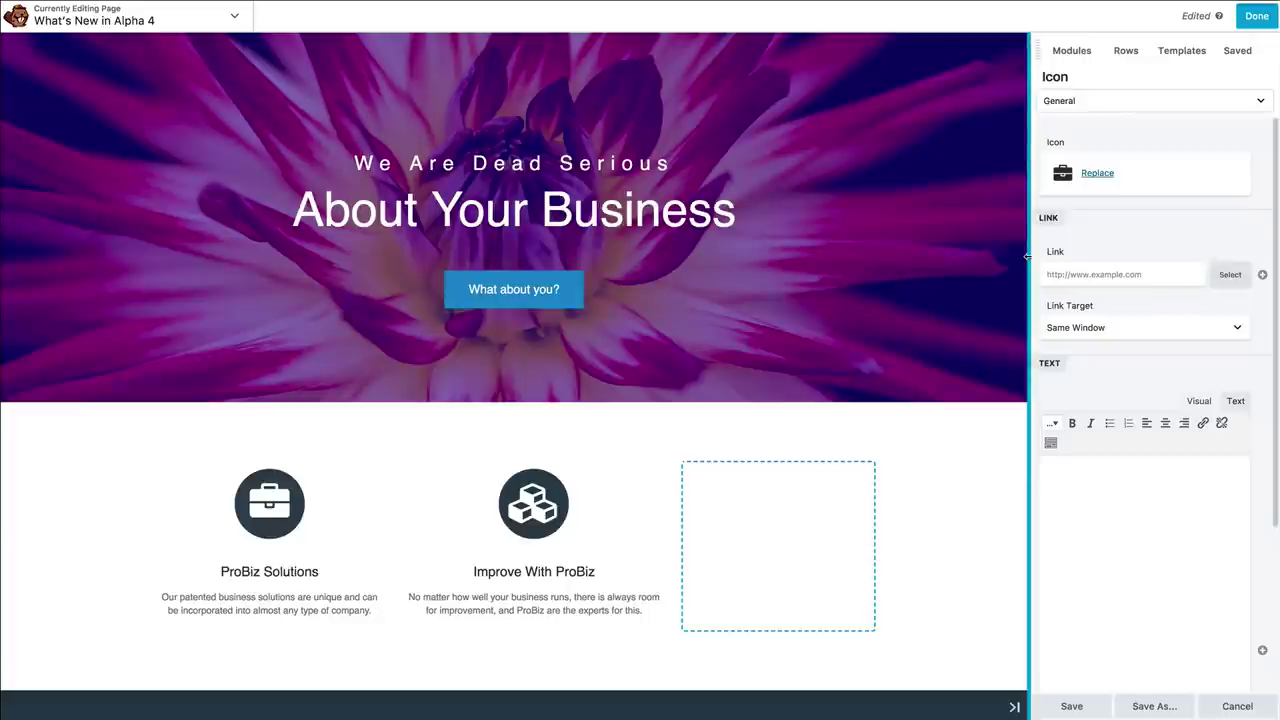
mouse_move(1027, 257)
left_mouse_down()
mouse_move(934, 266)
mouse_move(1023, 262)
left_mouse_up()
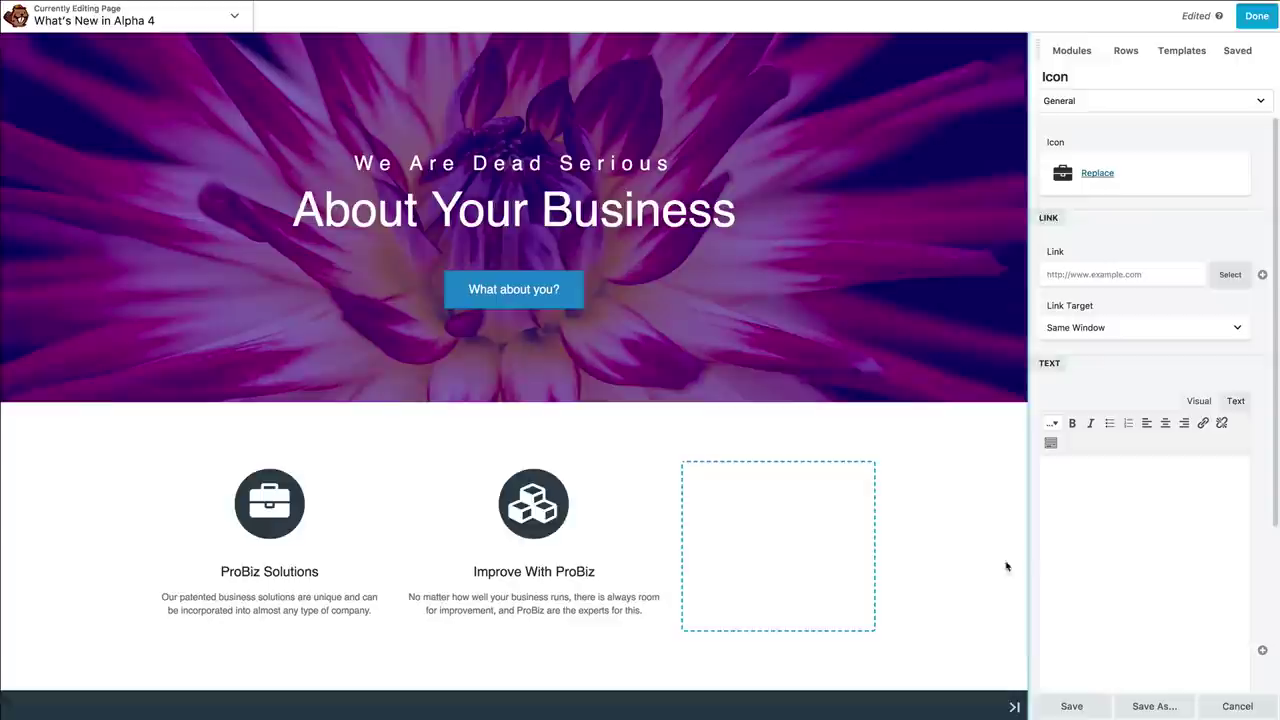
left_click(1014, 706)
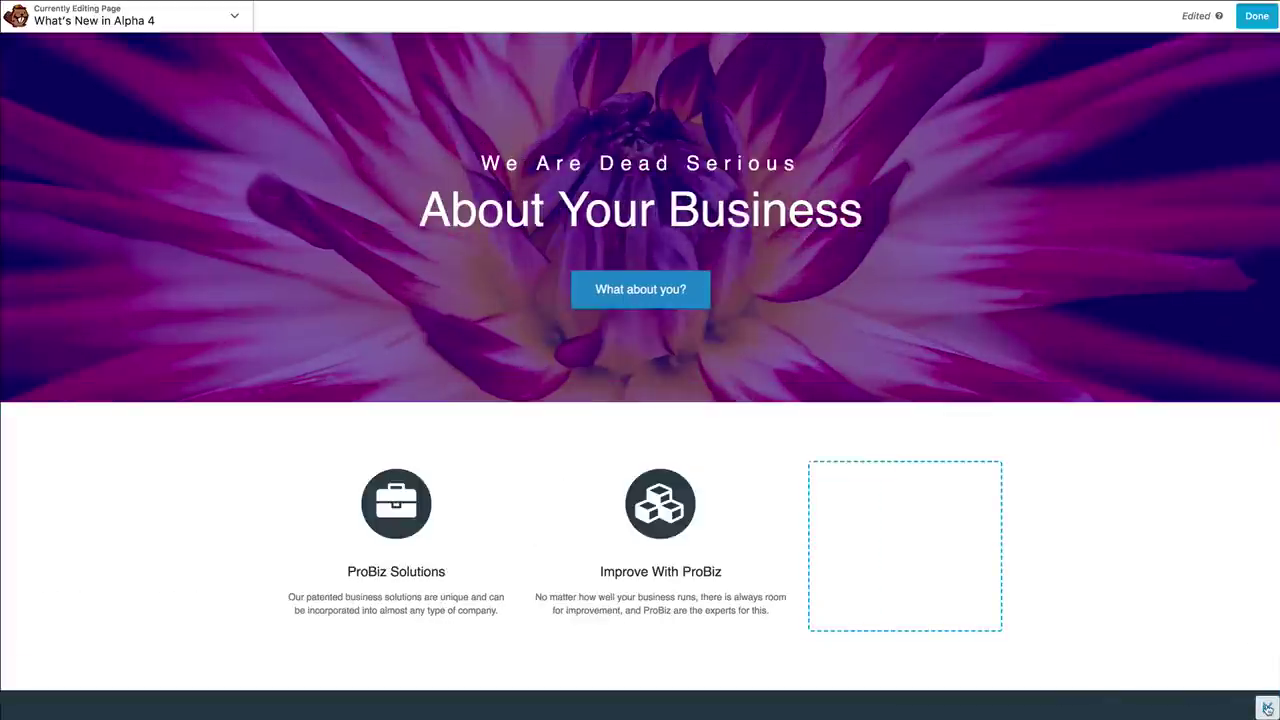
left_click(1267, 707)
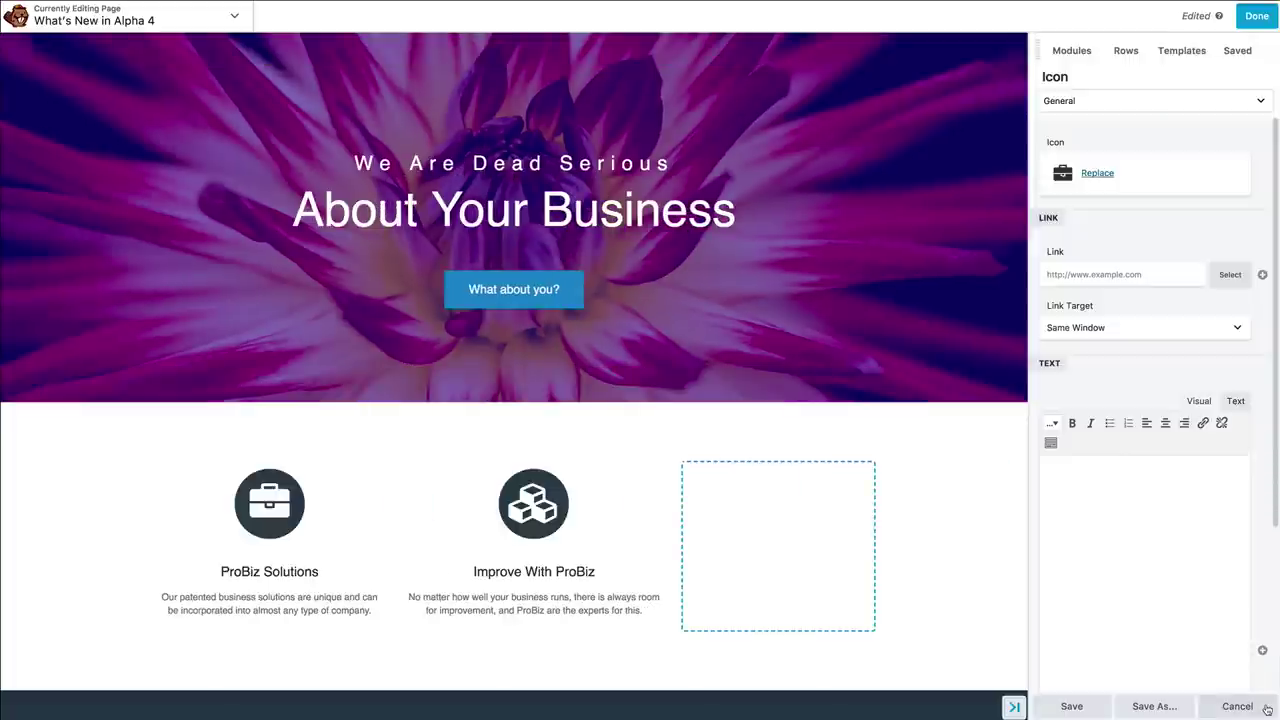
left_click(1014, 706)
Open the empty third column's settings (27.88% width) and try dragging a Photo module into it
scroll(735, 532, "down", 2)
scroll(735, 532, "down", 1)
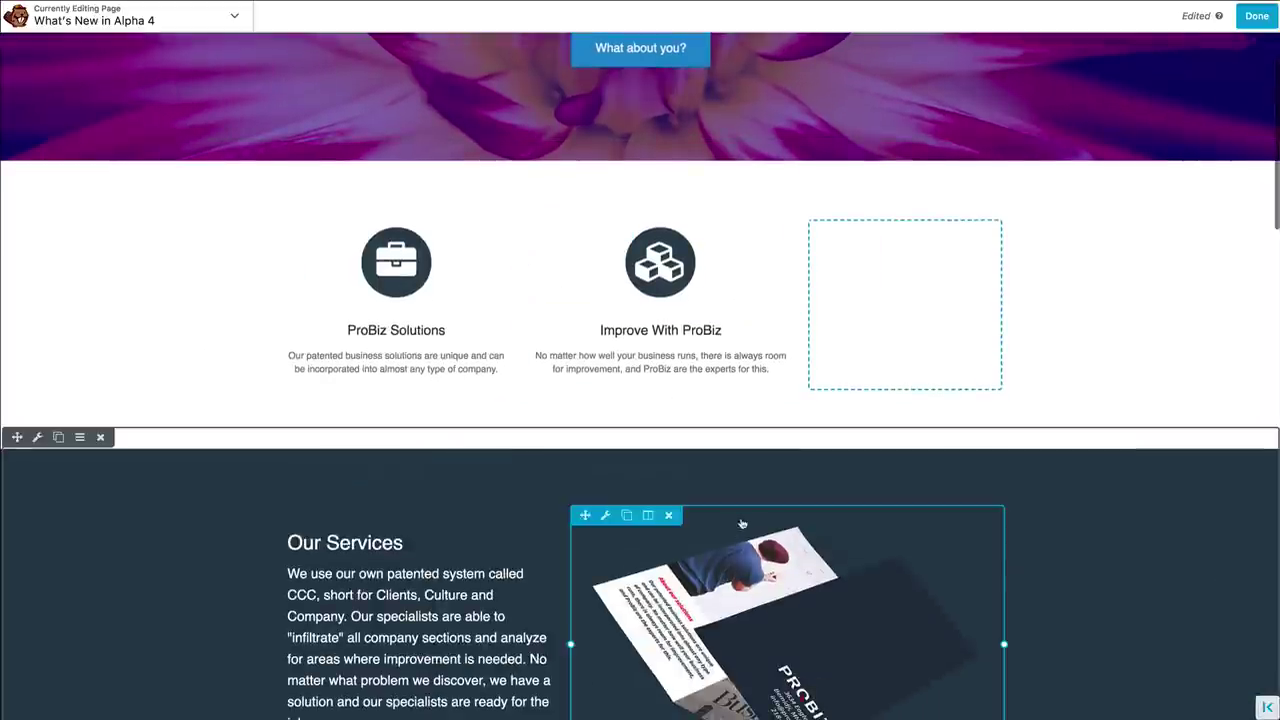
left_click(907, 275)
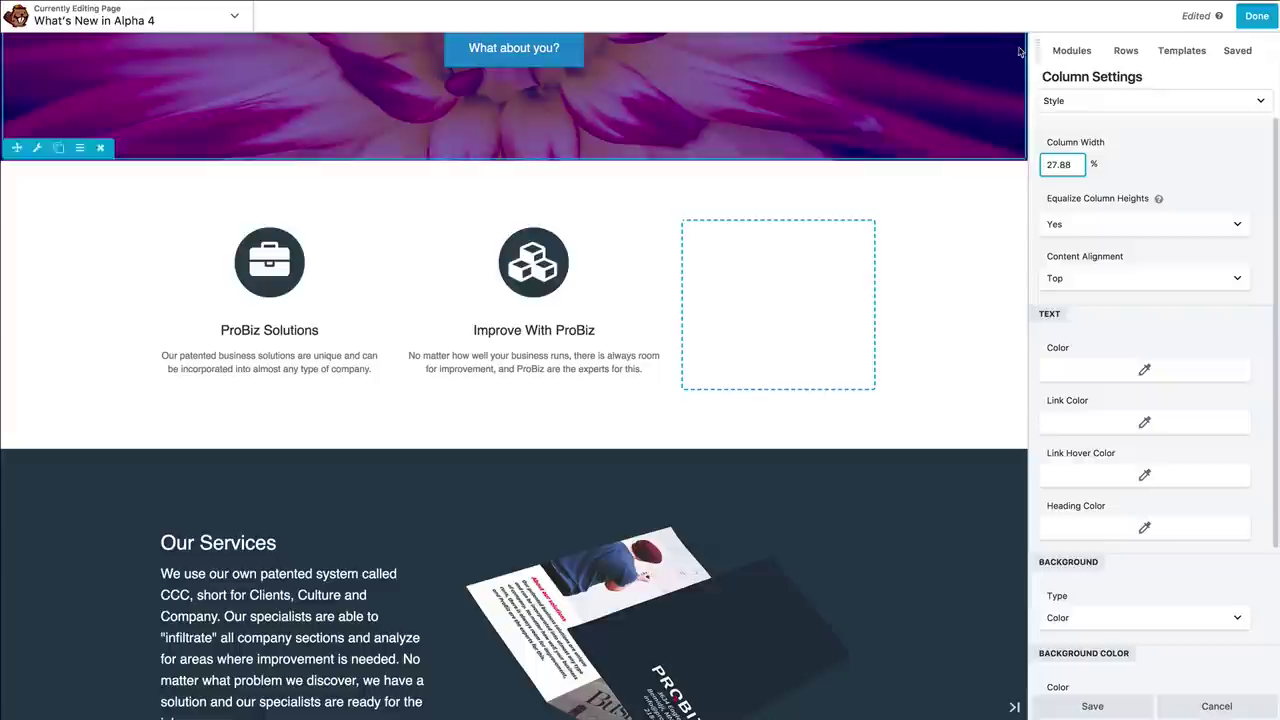
left_click(1056, 52)
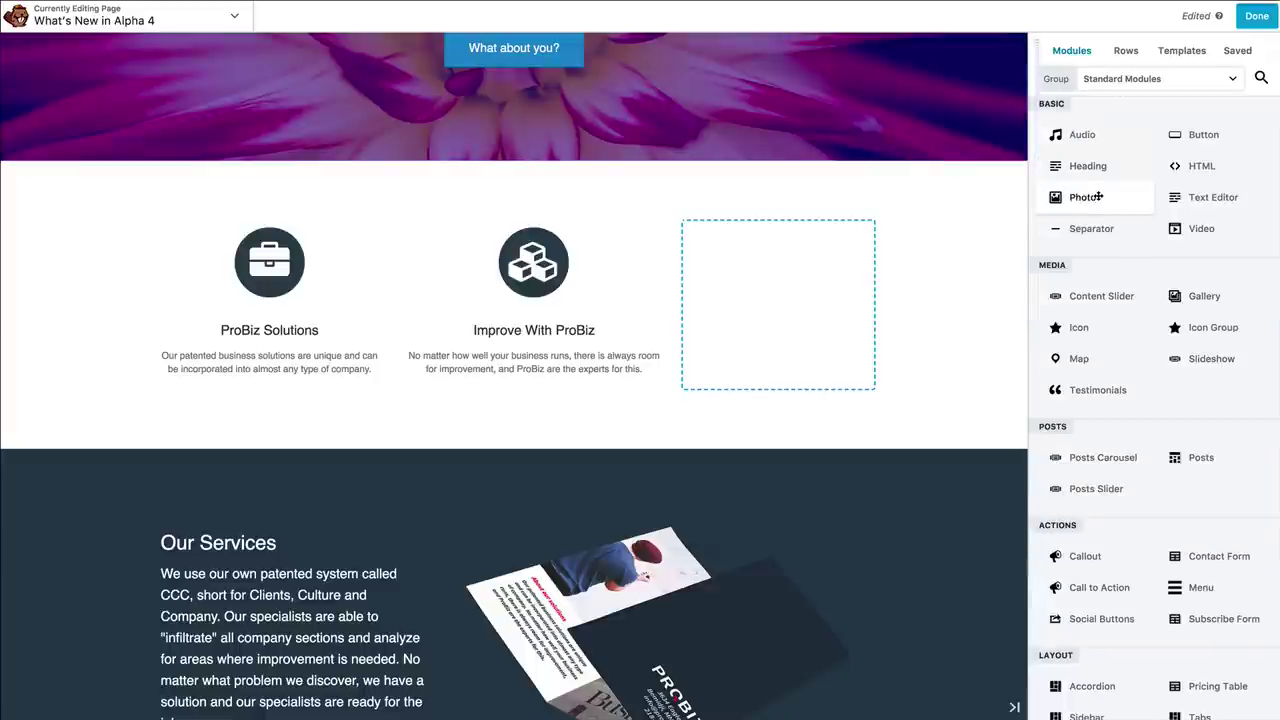
left_click_drag(1099, 196, 745, 253)
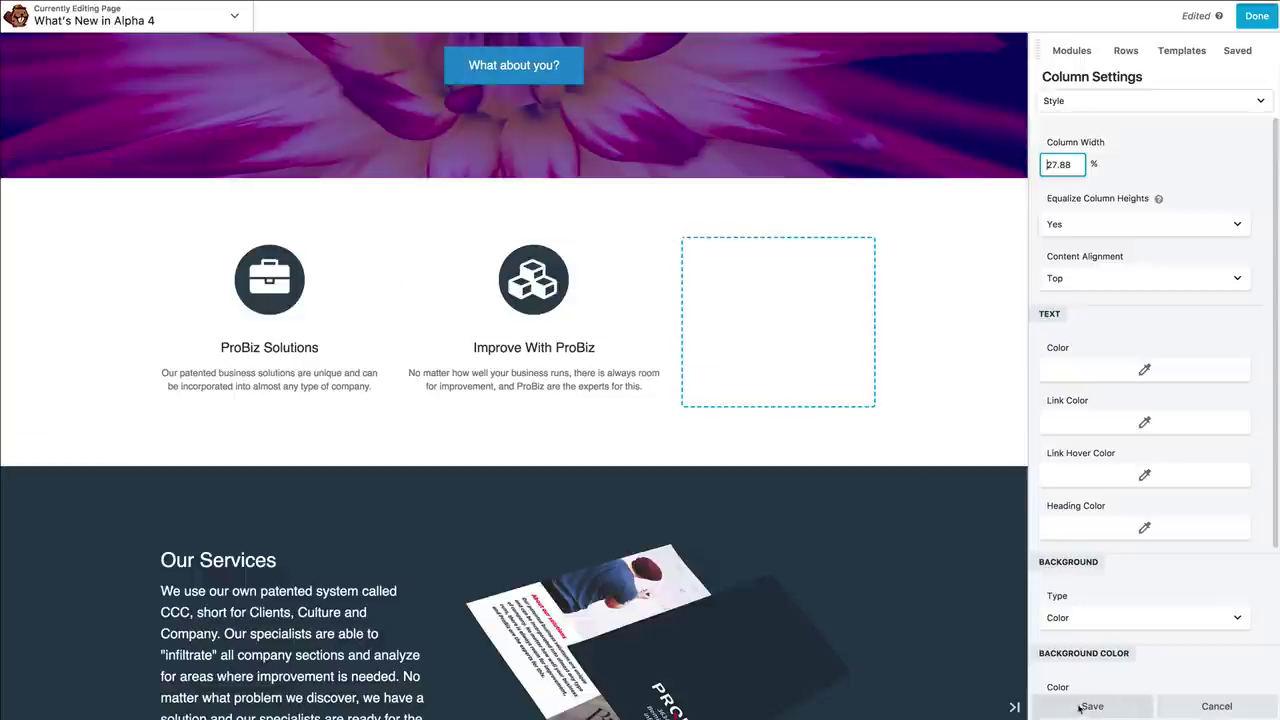
Replace the Improve With ProBiz cubes icon with the printer icon and save
left_click(546, 288)
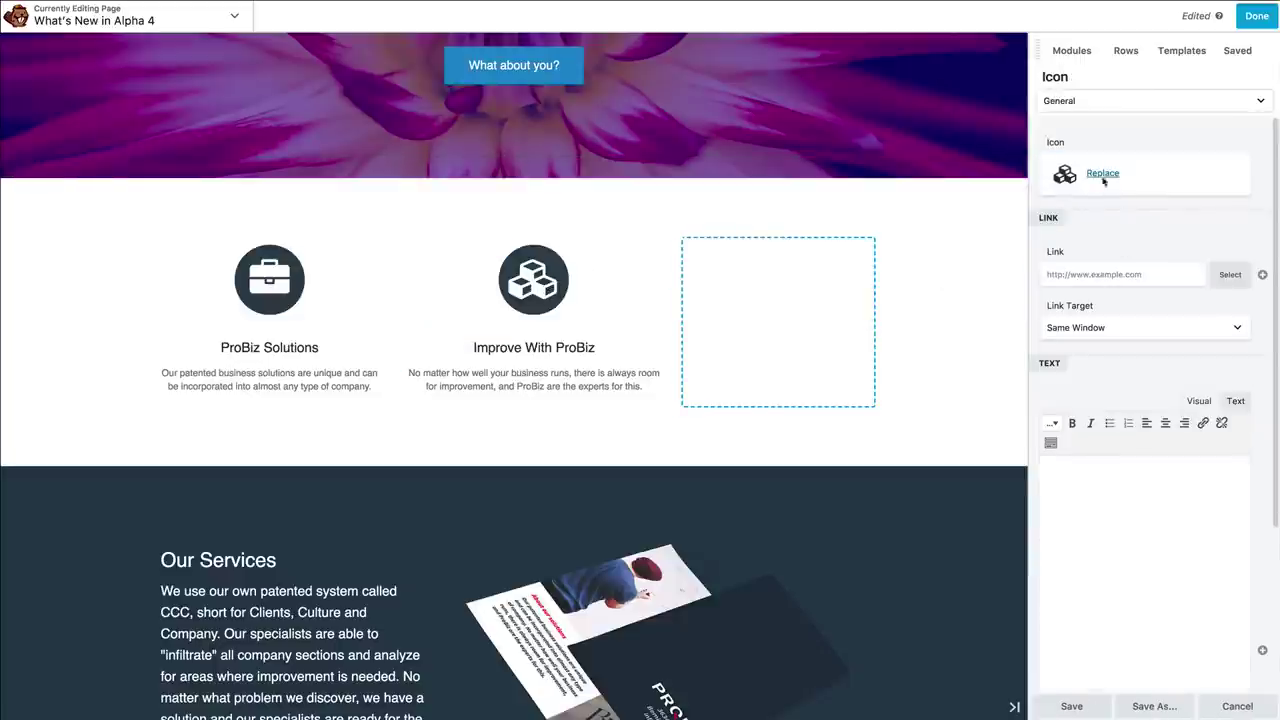
left_click(1103, 174)
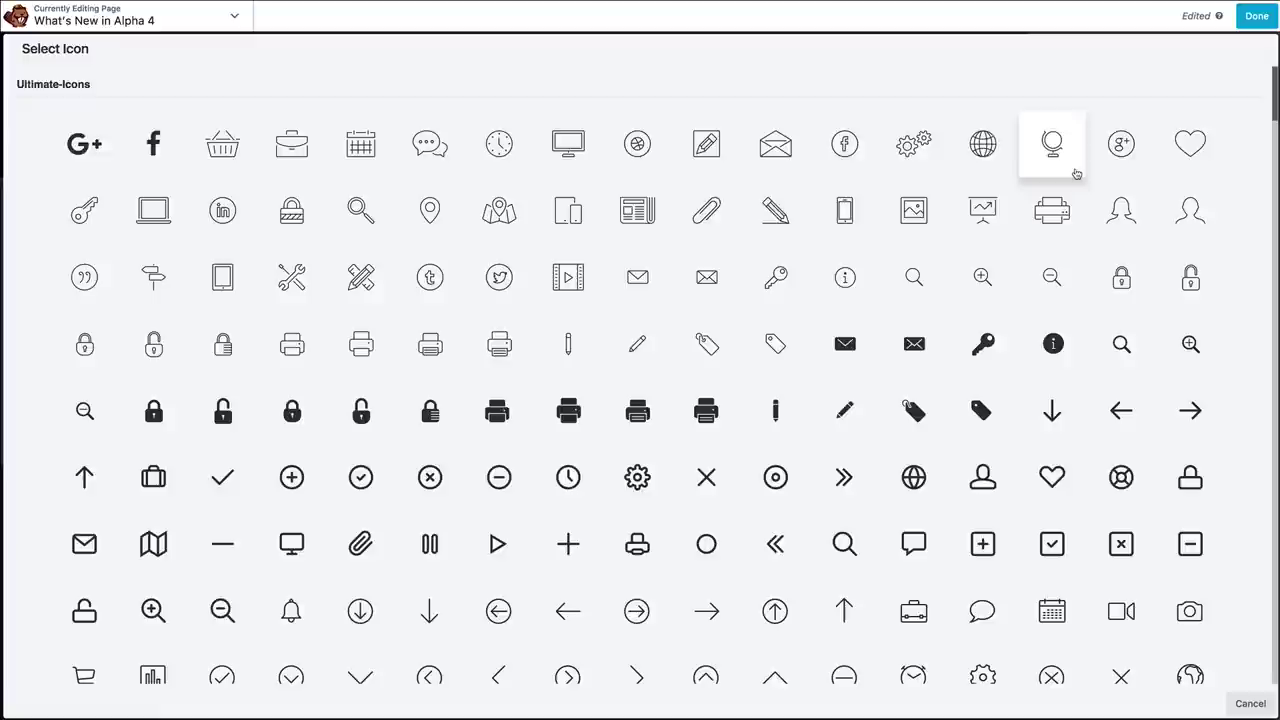
left_click(511, 421)
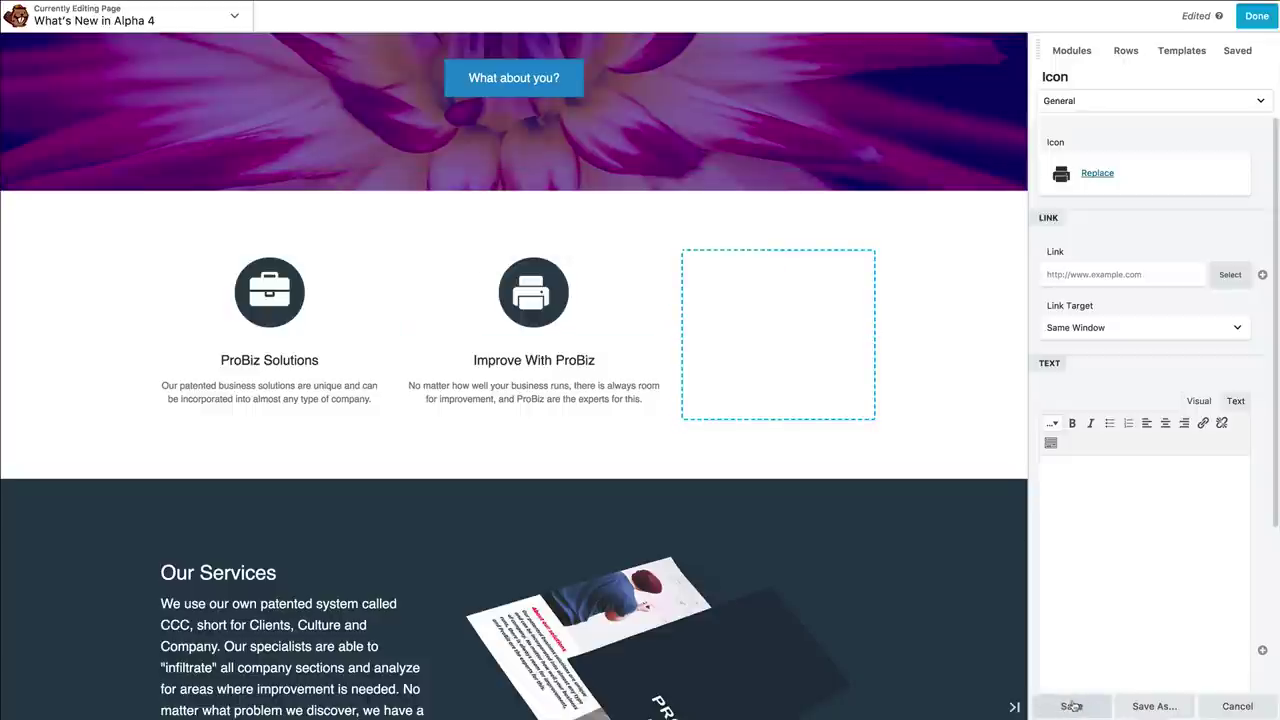
left_click(740, 346)
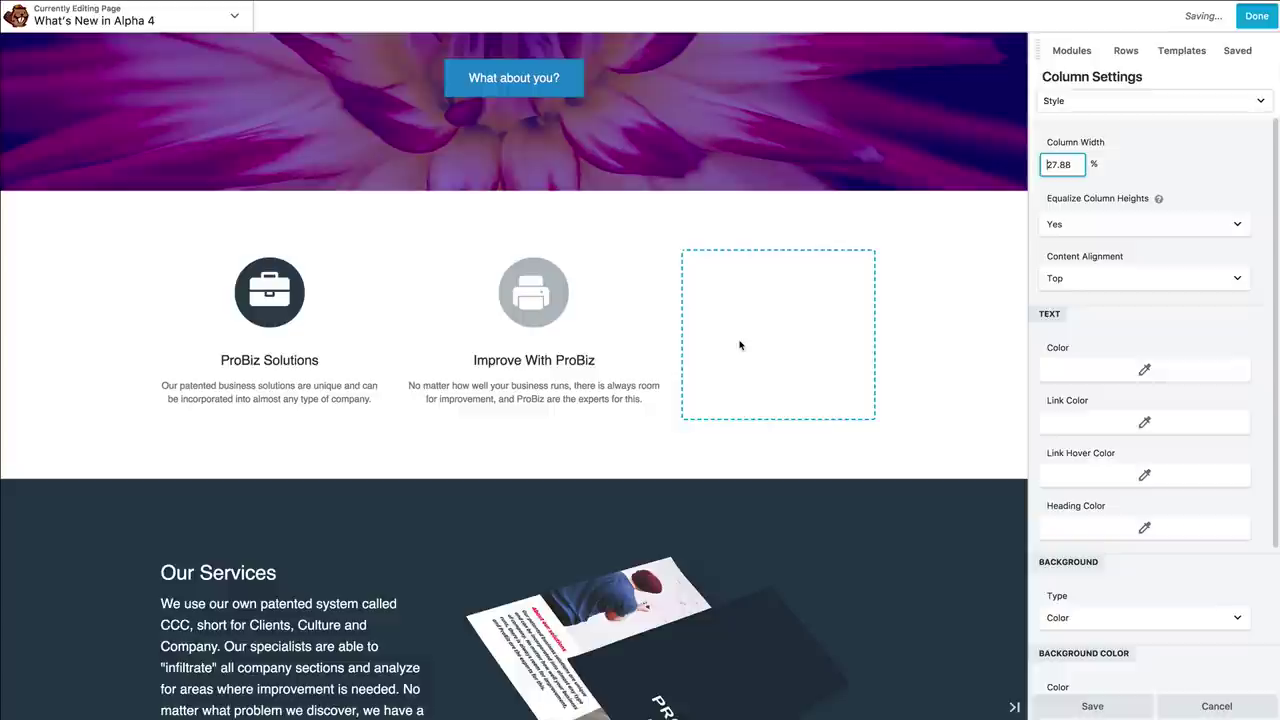
Set the third column's background to solid blue and narrow it to widen the middle column
scroll(1055, 418, "down", 4)
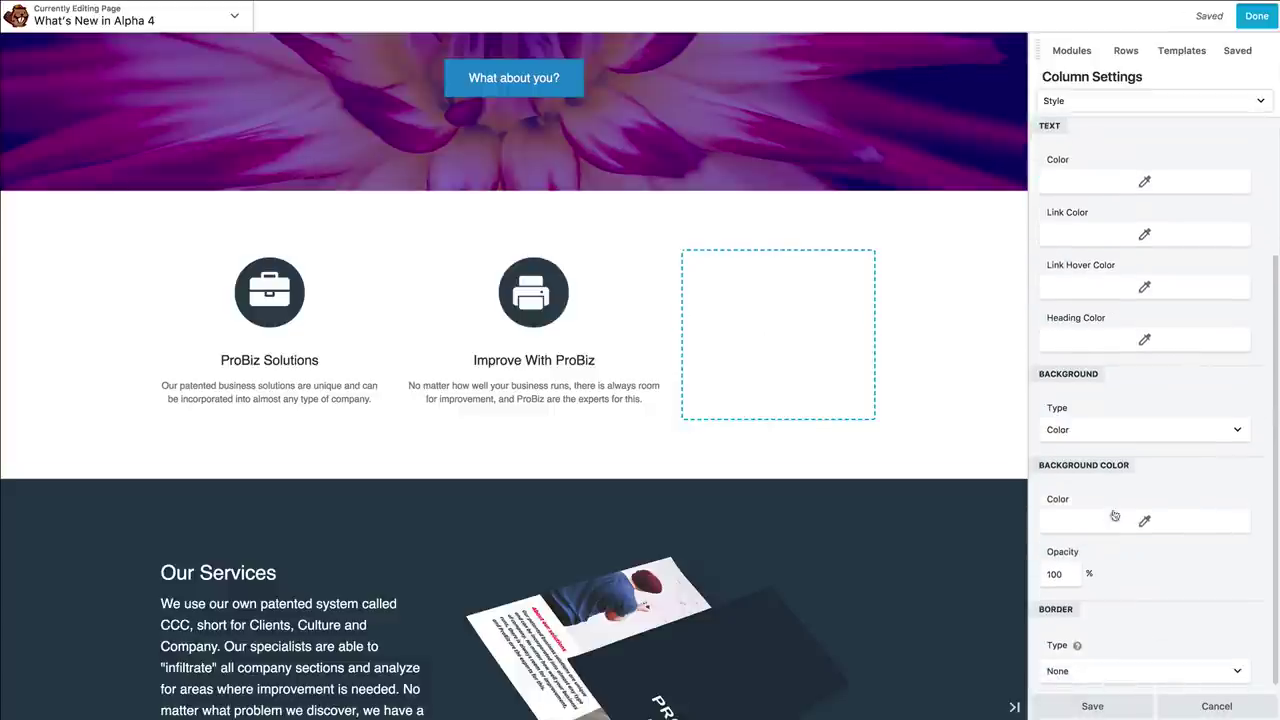
left_click(1145, 521)
left_click(1154, 375)
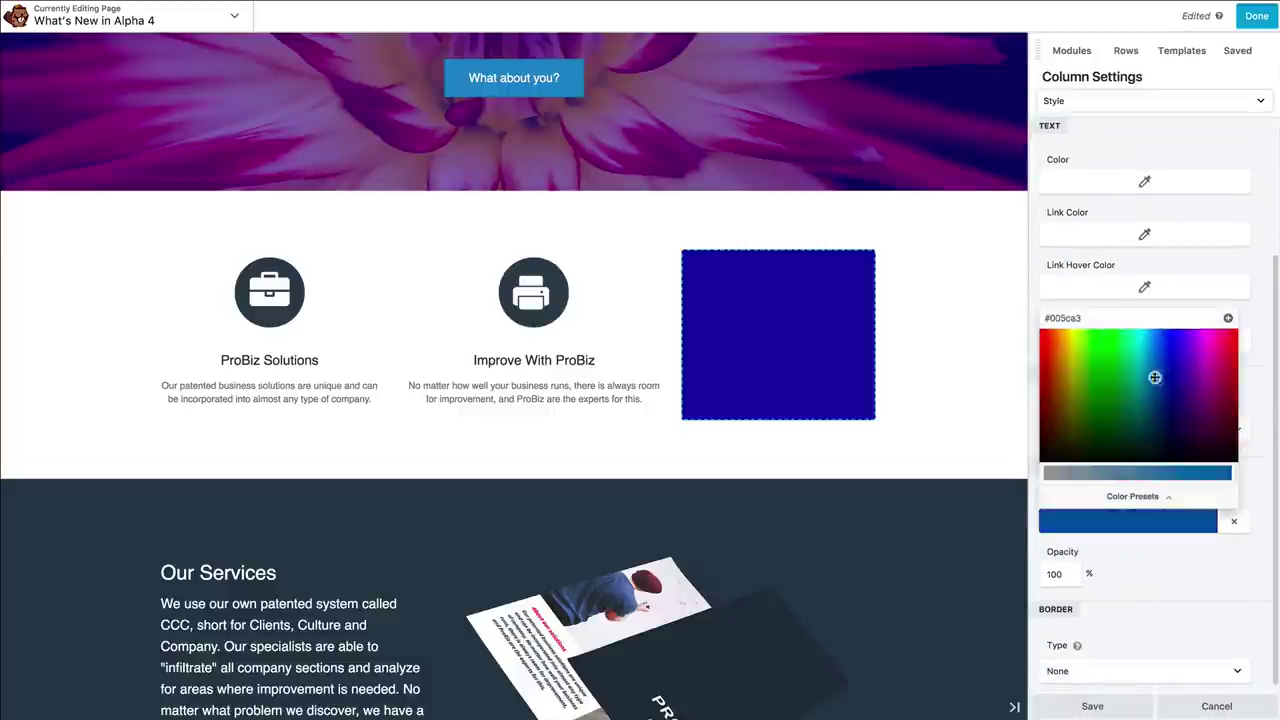
left_click(1149, 359)
left_click(1260, 333)
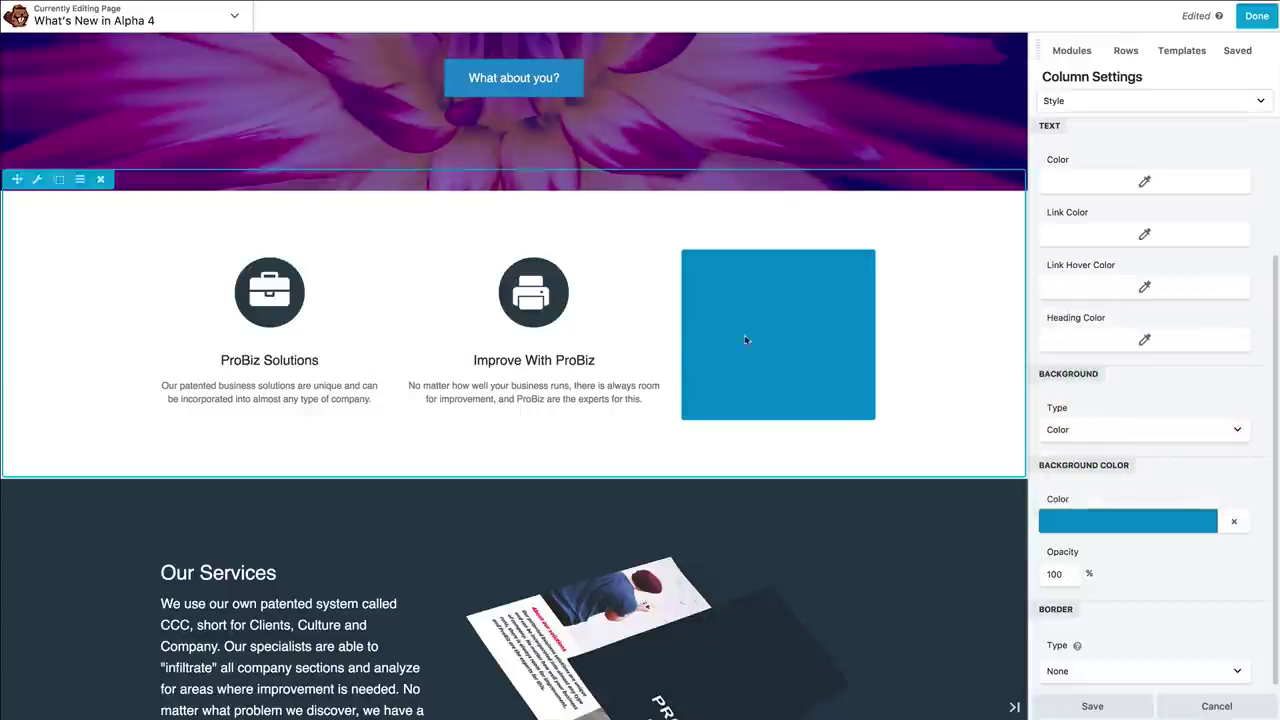
left_click_drag(681, 335, 745, 336)
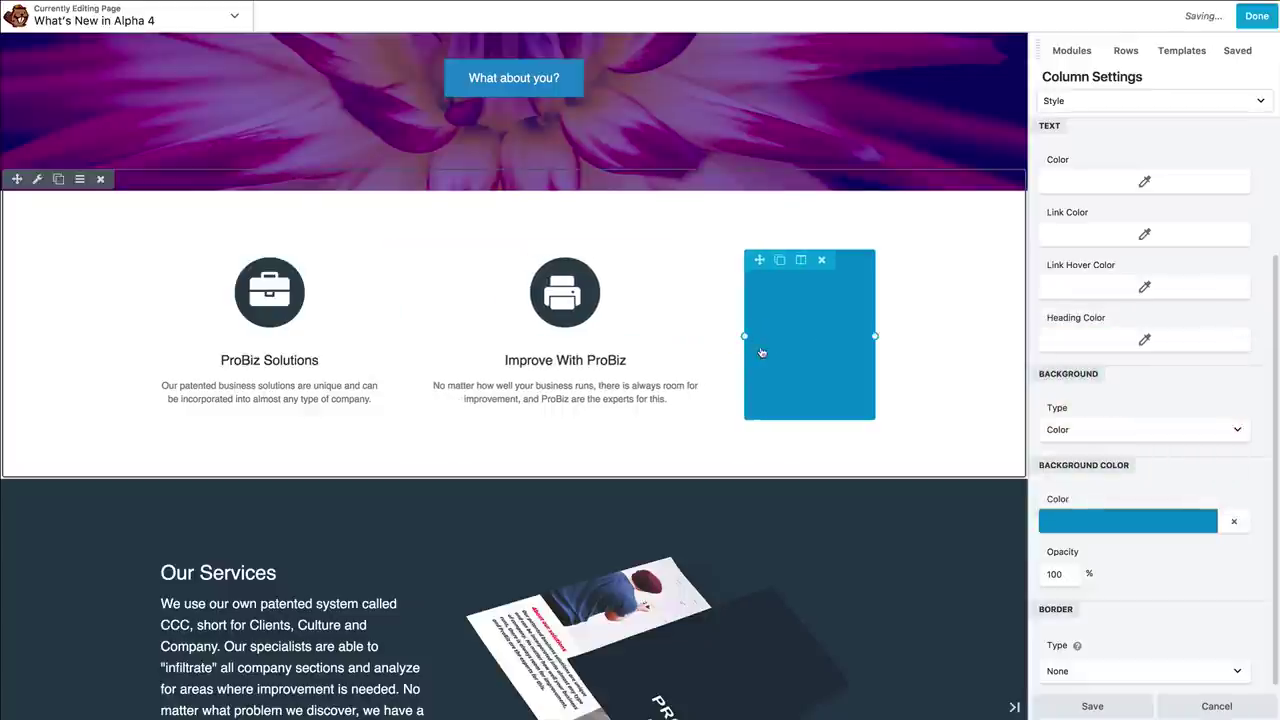
left_click(1075, 52)
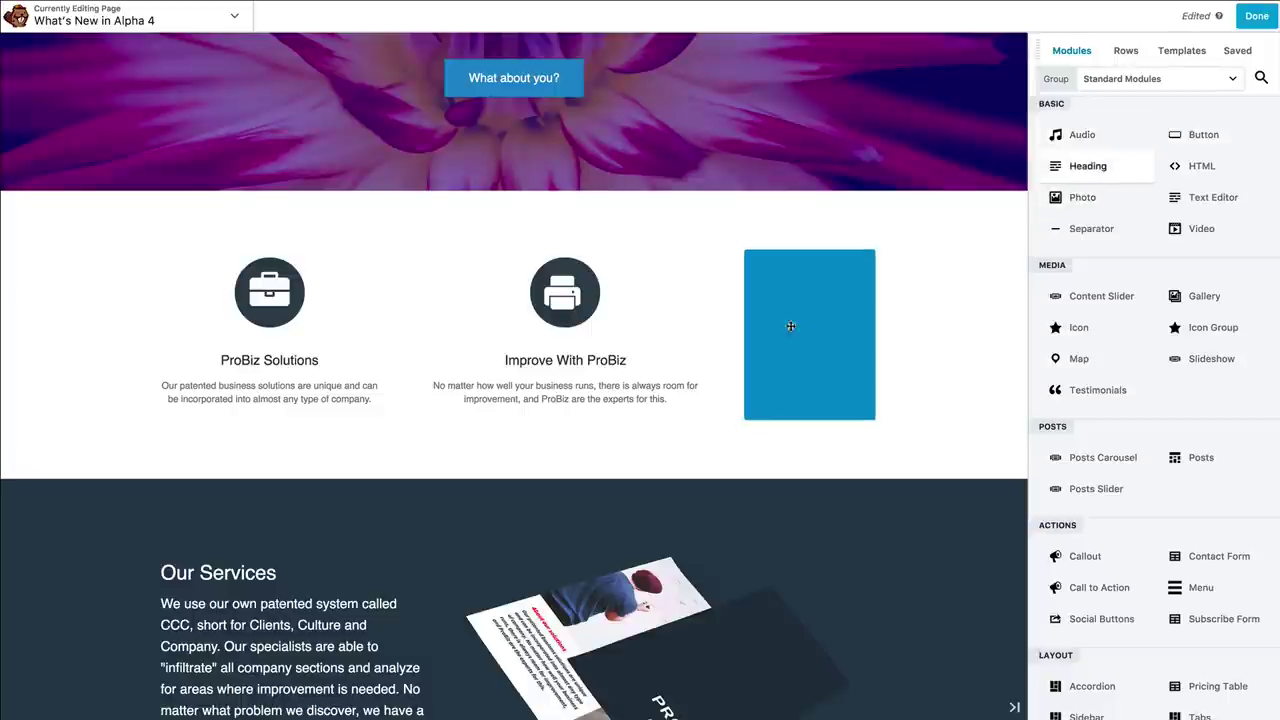
Drop a Heading module into the blue column and set its text to 'Demo'
mouse_move(790, 326)
left_mouse_down()
mouse_move(766, 312)
mouse_move(789, 346)
left_mouse_up()
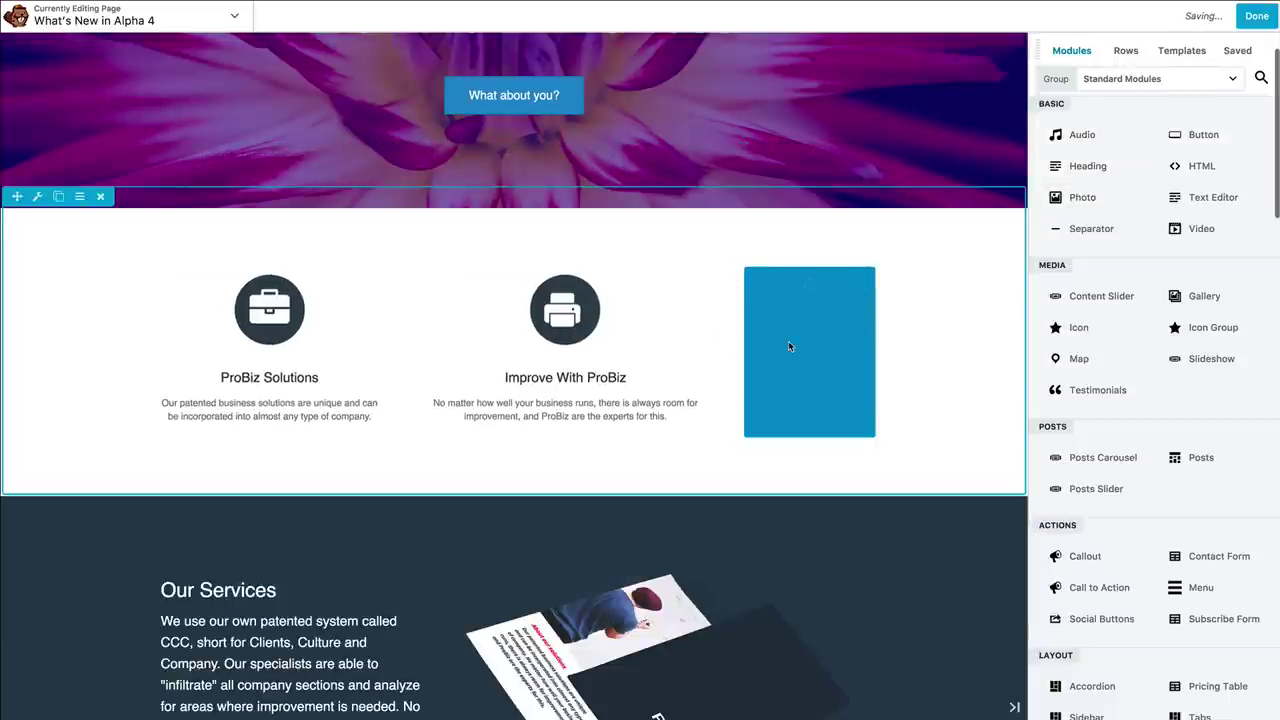
left_click(1100, 167)
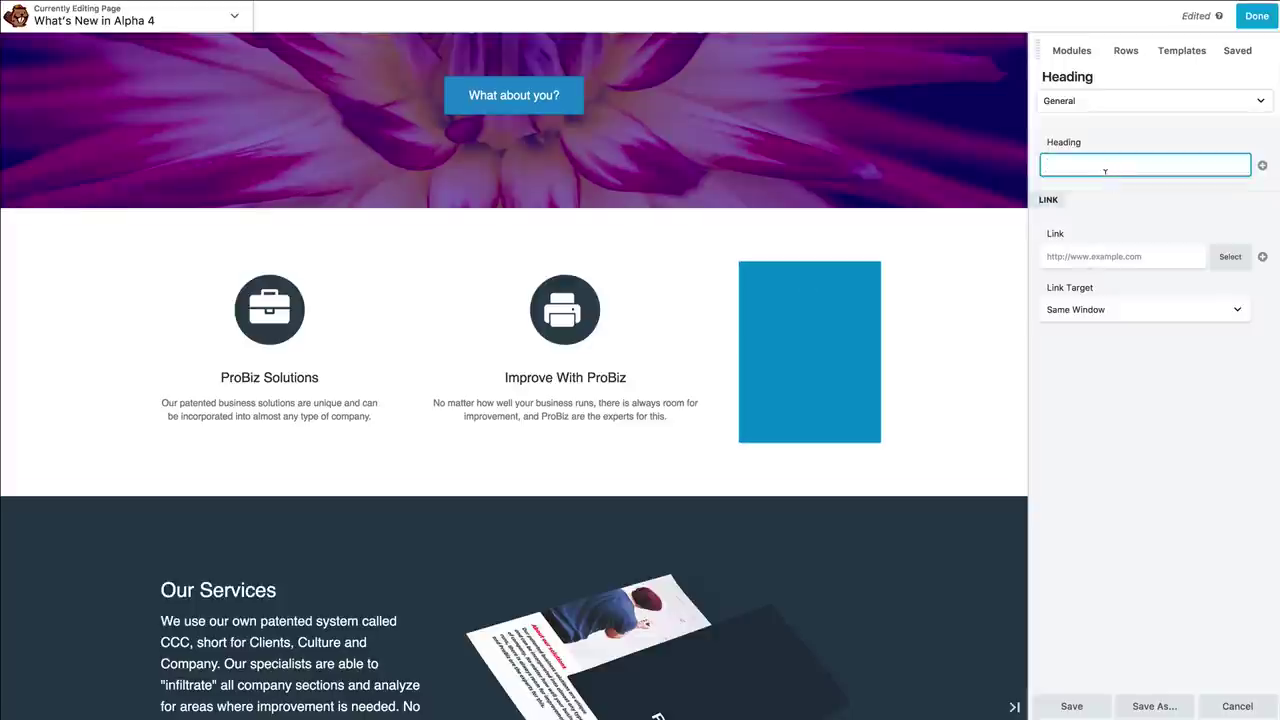
type("Demo")
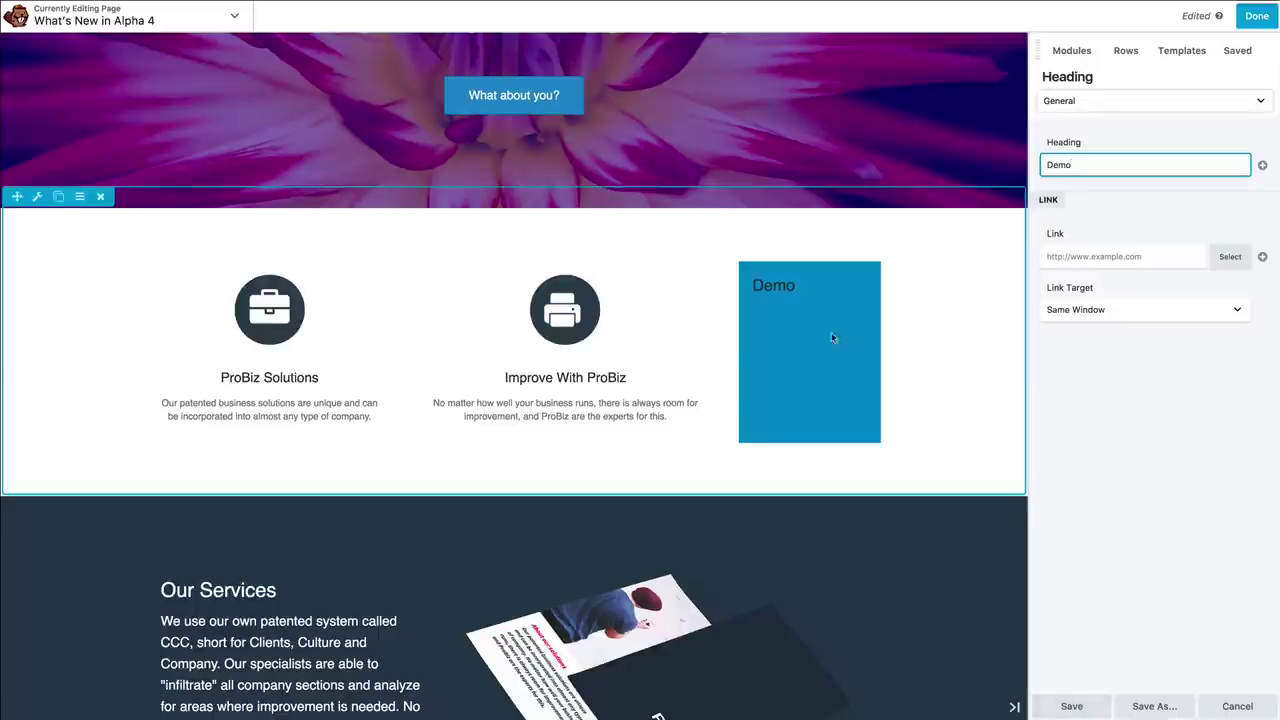
Add a centered 'Another Line!' paragraph below the ProBiz Solutions description
left_click(279, 389)
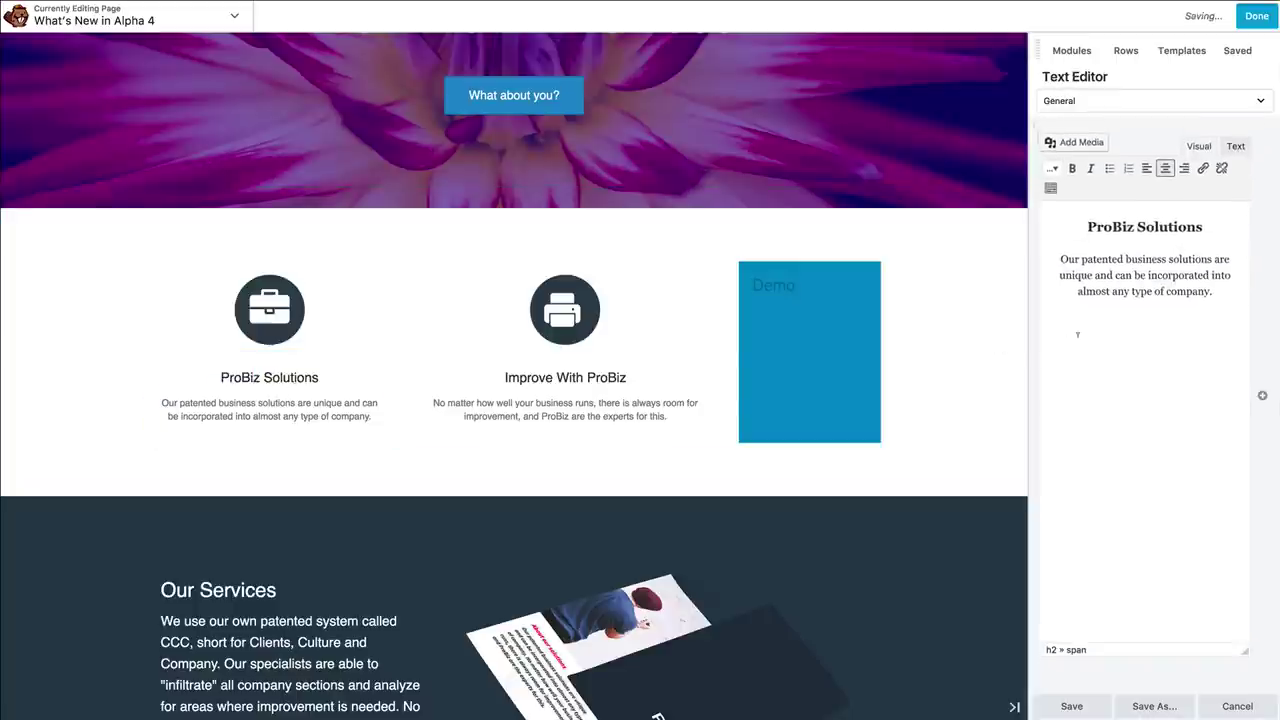
key("Return")
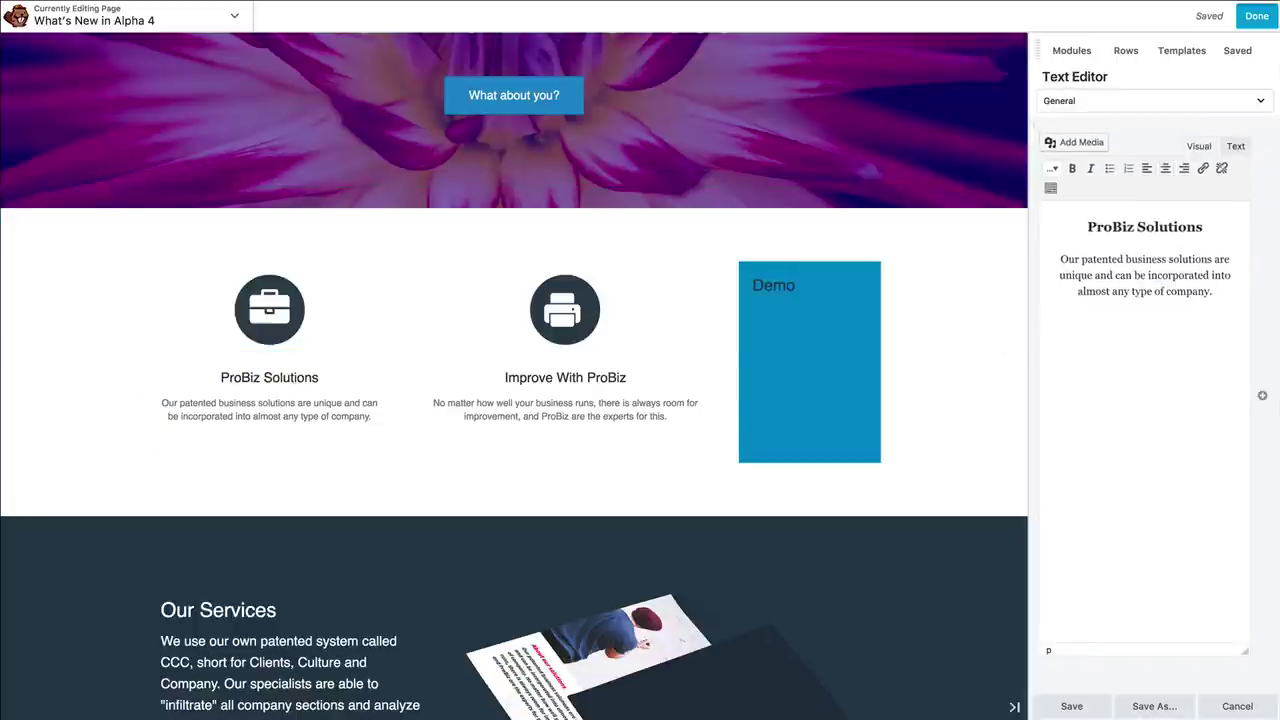
type("Another Line!")
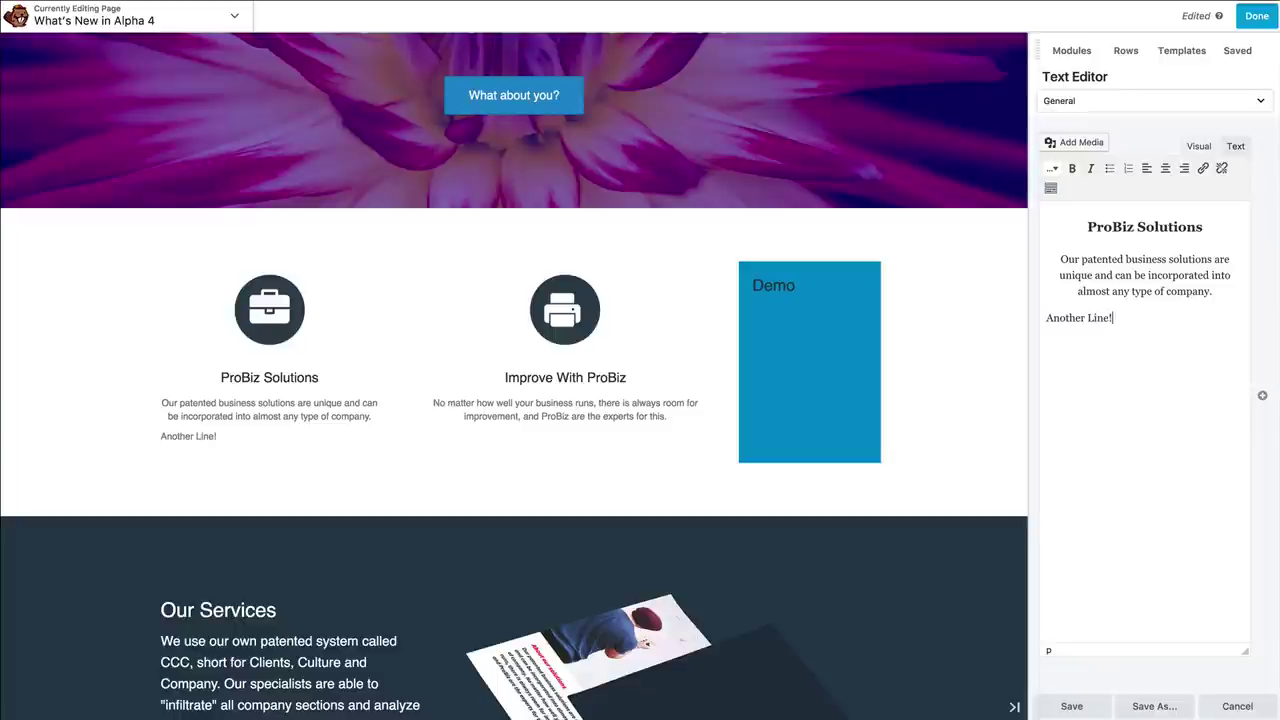
key("shift+Home")
left_click(1165, 168)
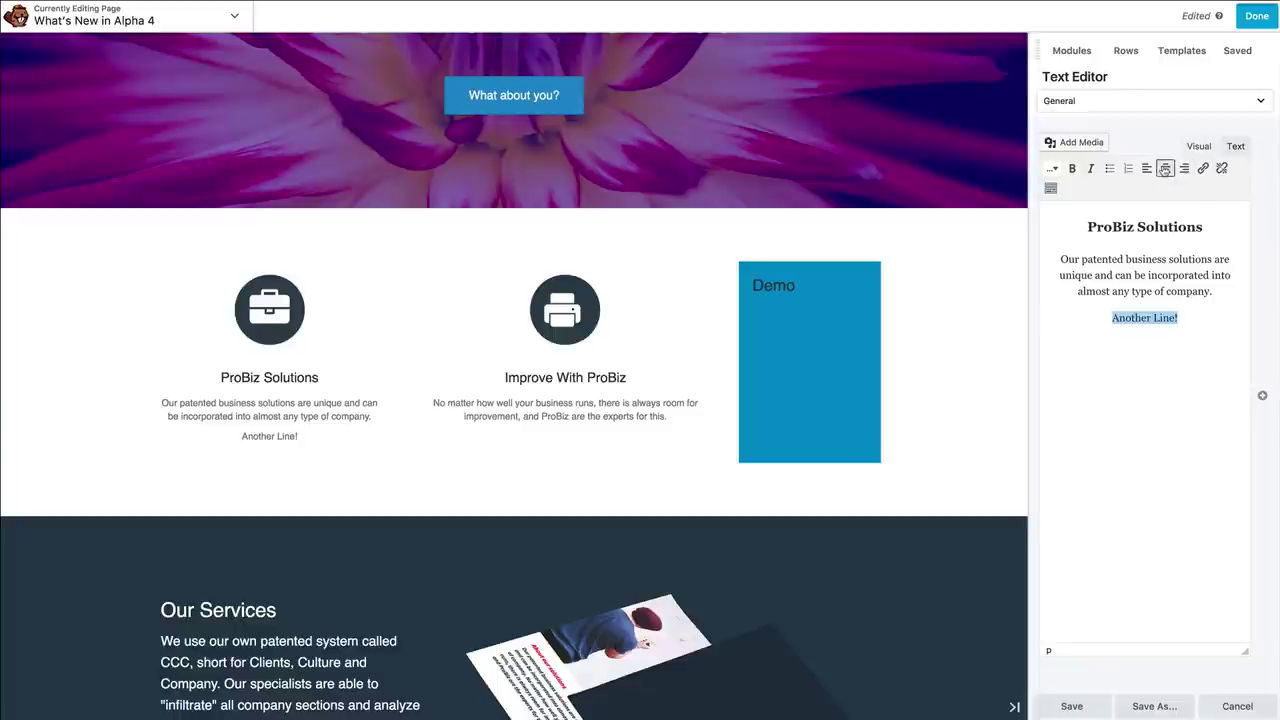
scroll(751, 442, "up", 1)
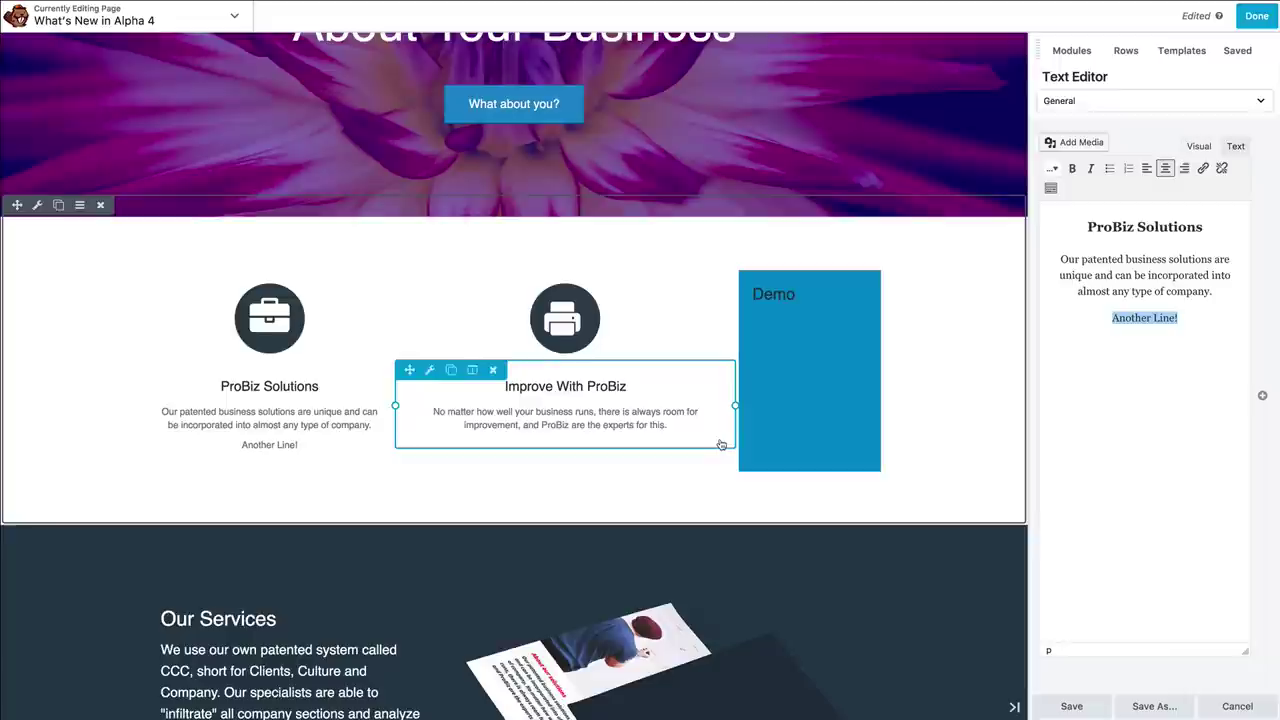